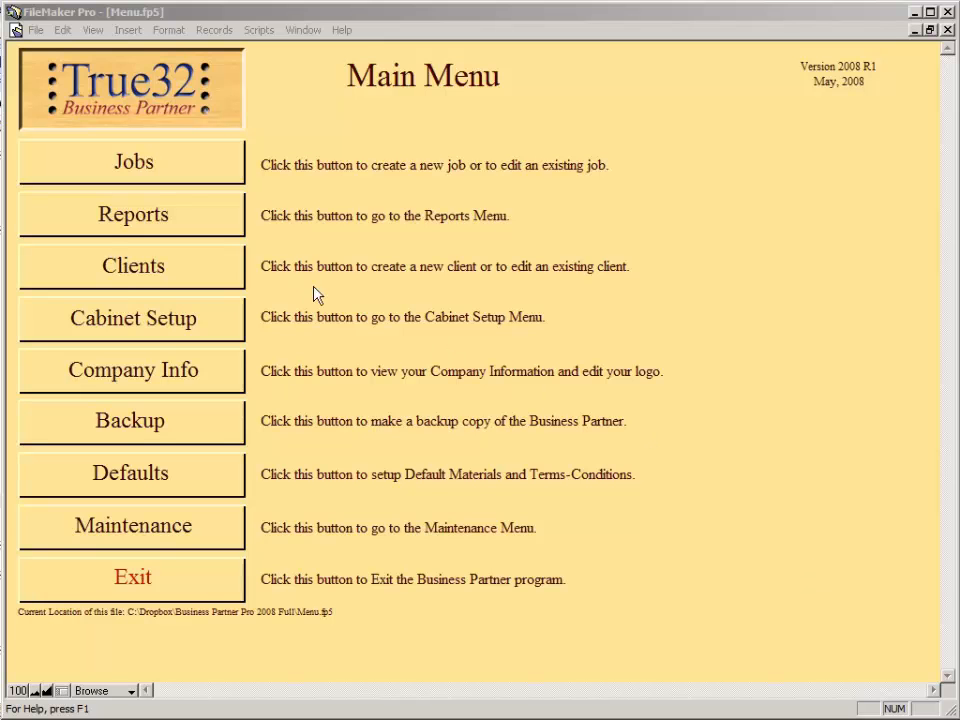
# Step: Open the reports menu and look over the report type choices and the external and internal report pages
pyautogui.click(165, 222)
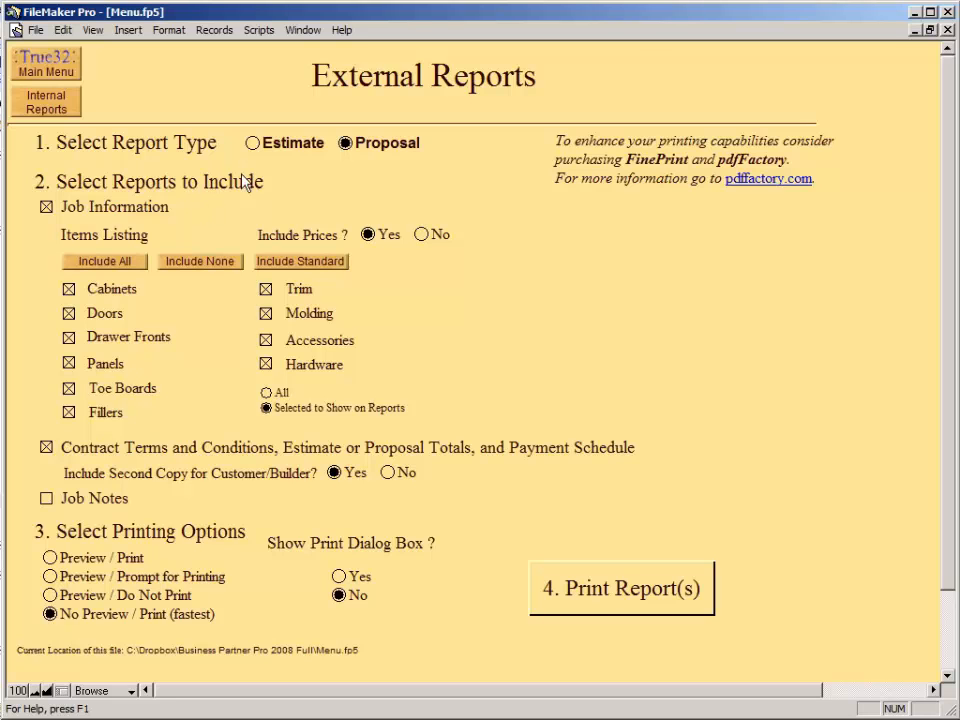
pyautogui.click(255, 145)
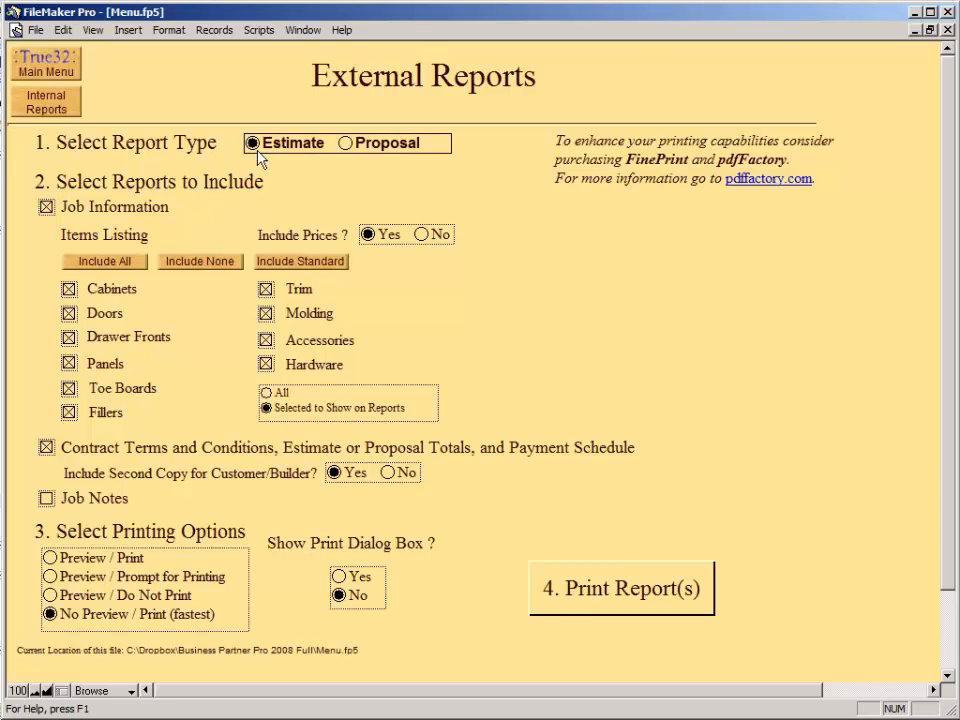
pyautogui.click(346, 144)
pyautogui.click(60, 108)
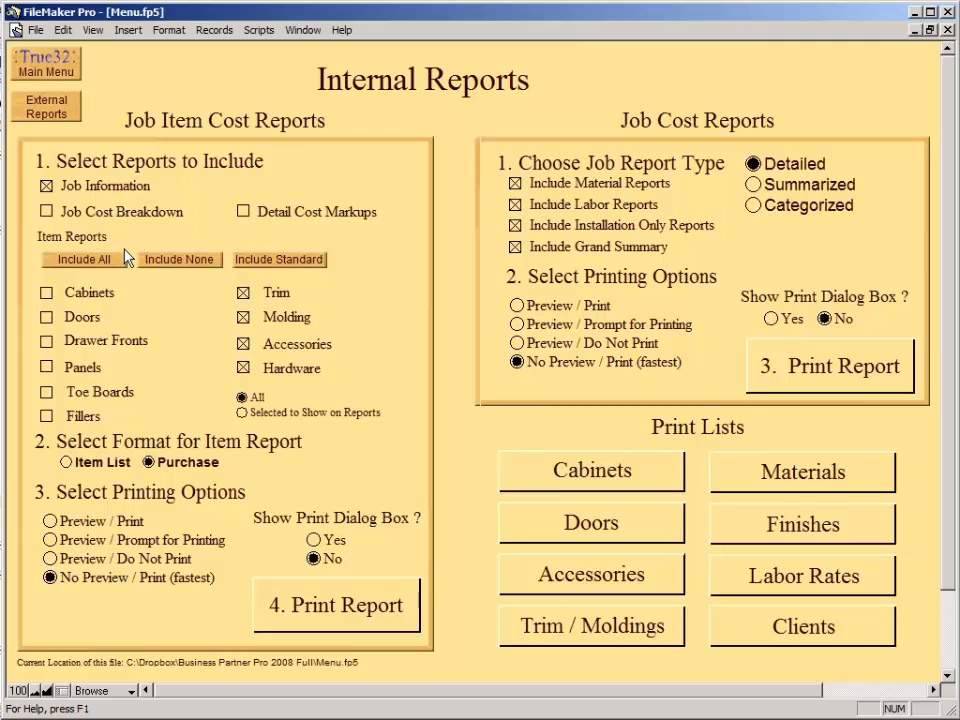
pyautogui.click(55, 110)
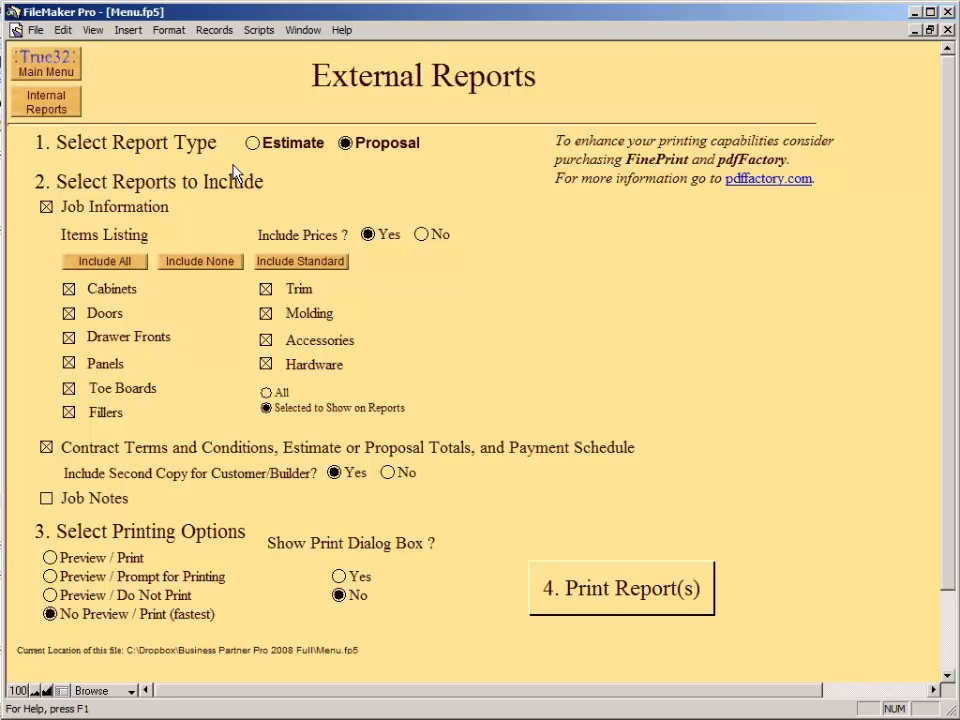
# Step: Set the external report type to Estimate and include all item categories in the items listing
pyautogui.click(252, 143)
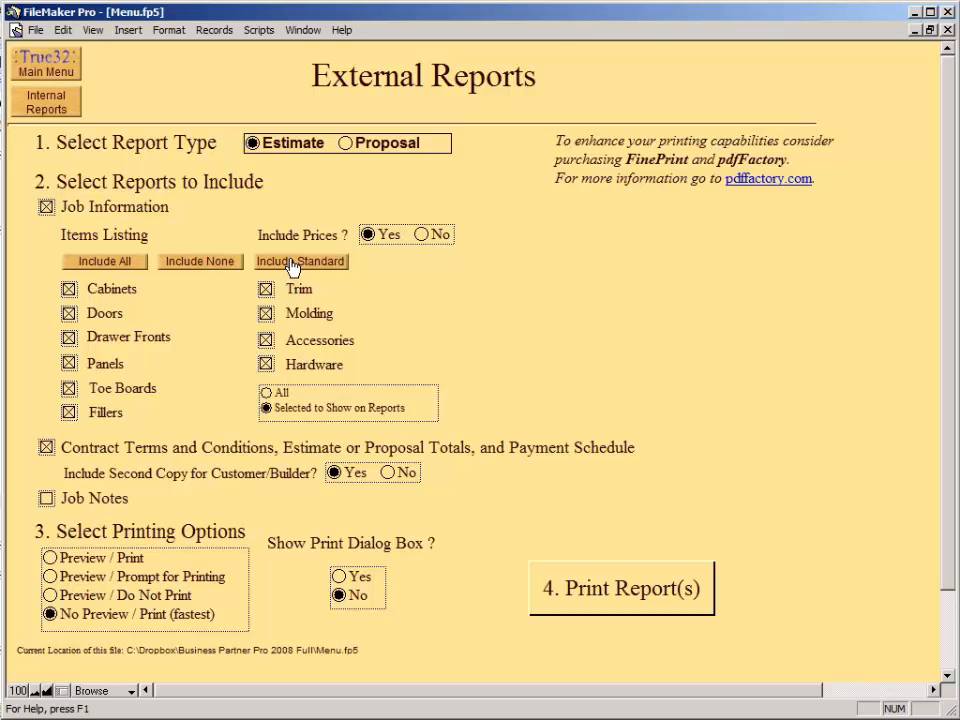
pyautogui.click(222, 267)
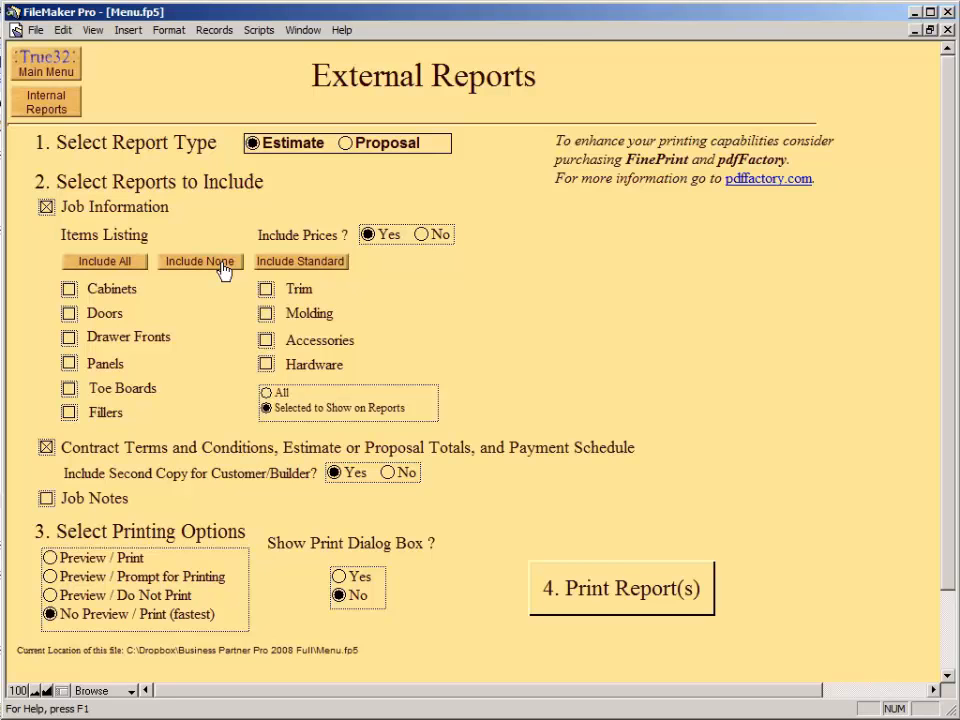
pyautogui.click(286, 266)
pyautogui.click(106, 262)
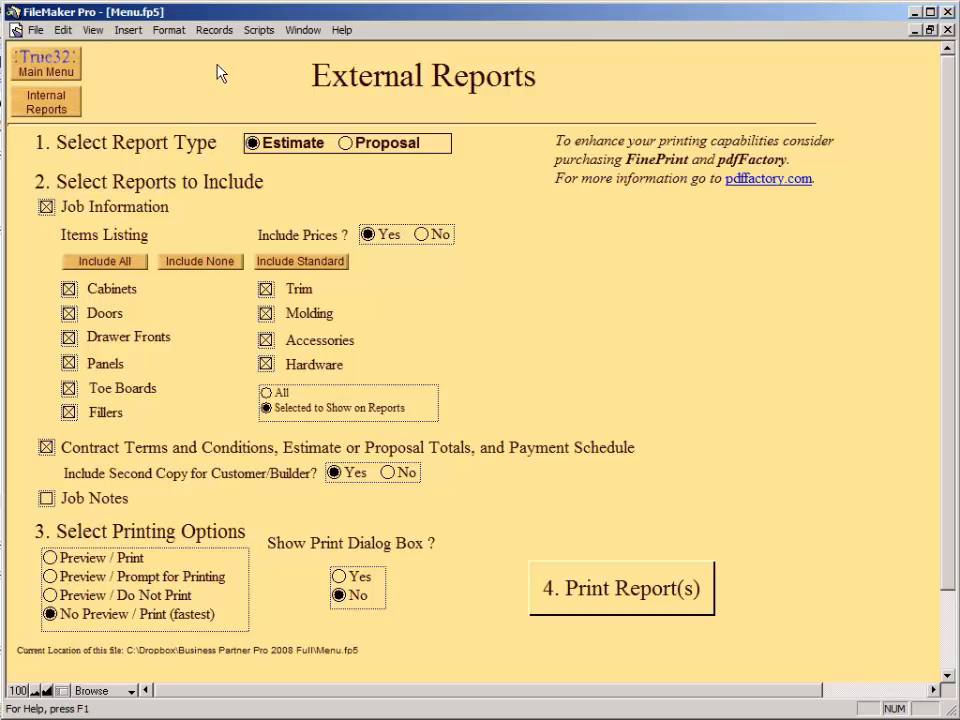
# Step: Check the printer, paper and orientation settings in Print Setup and leave without changing them
pyautogui.click(259, 31)
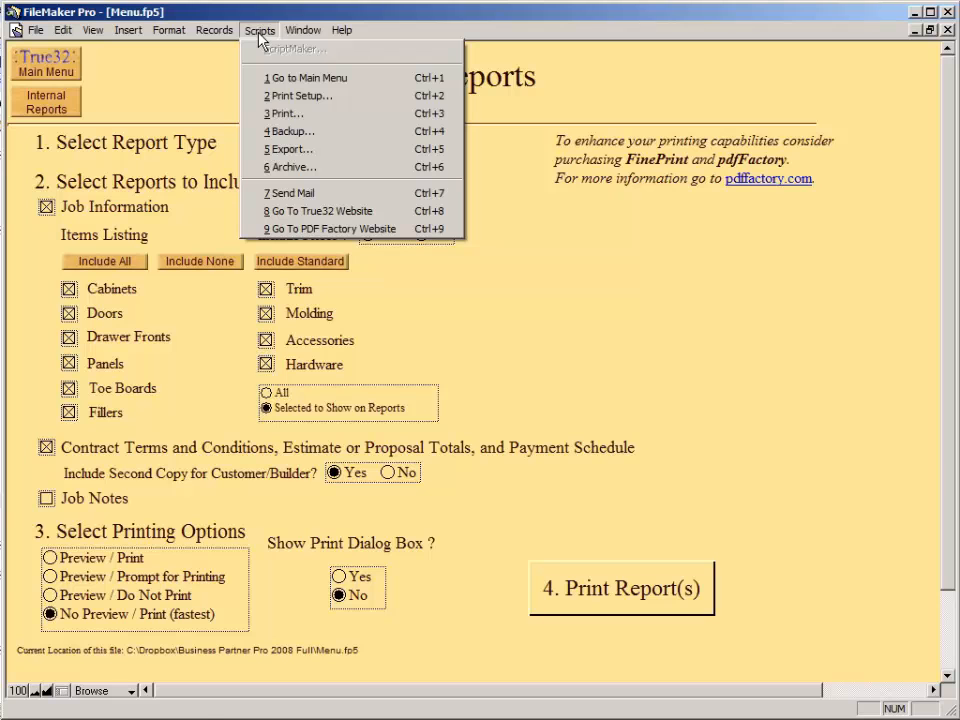
pyautogui.click(282, 96)
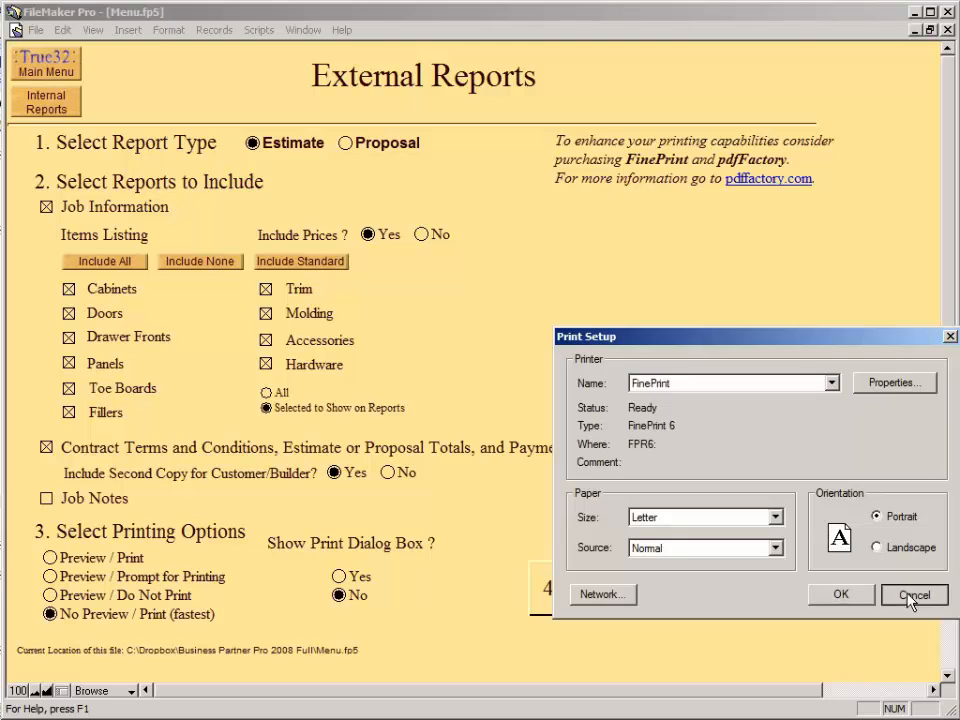
pyautogui.click(908, 595)
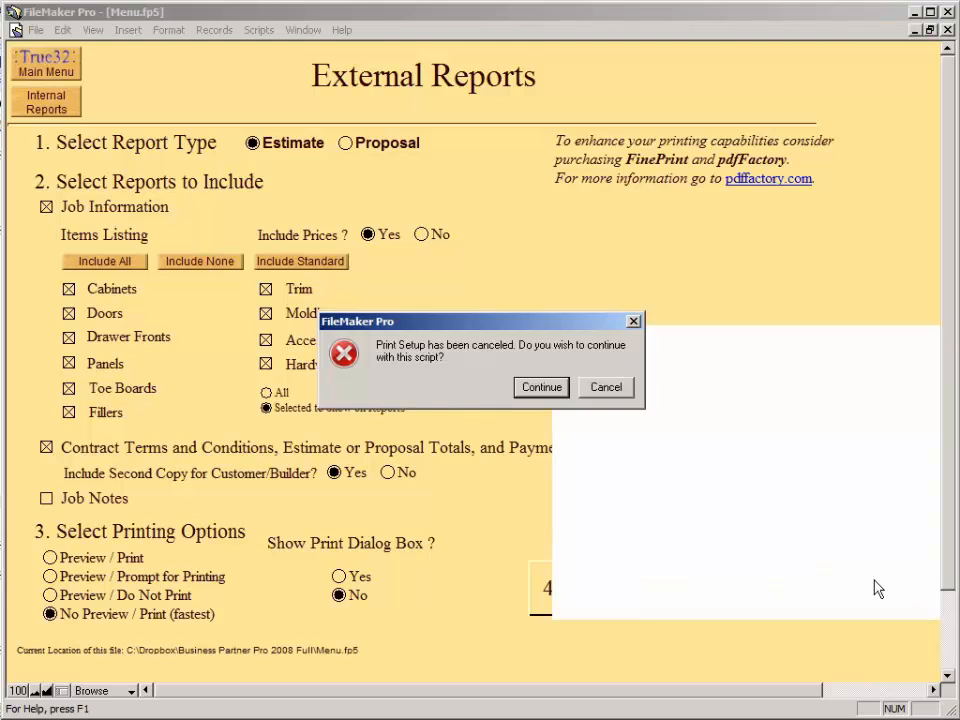
pyautogui.click(595, 392)
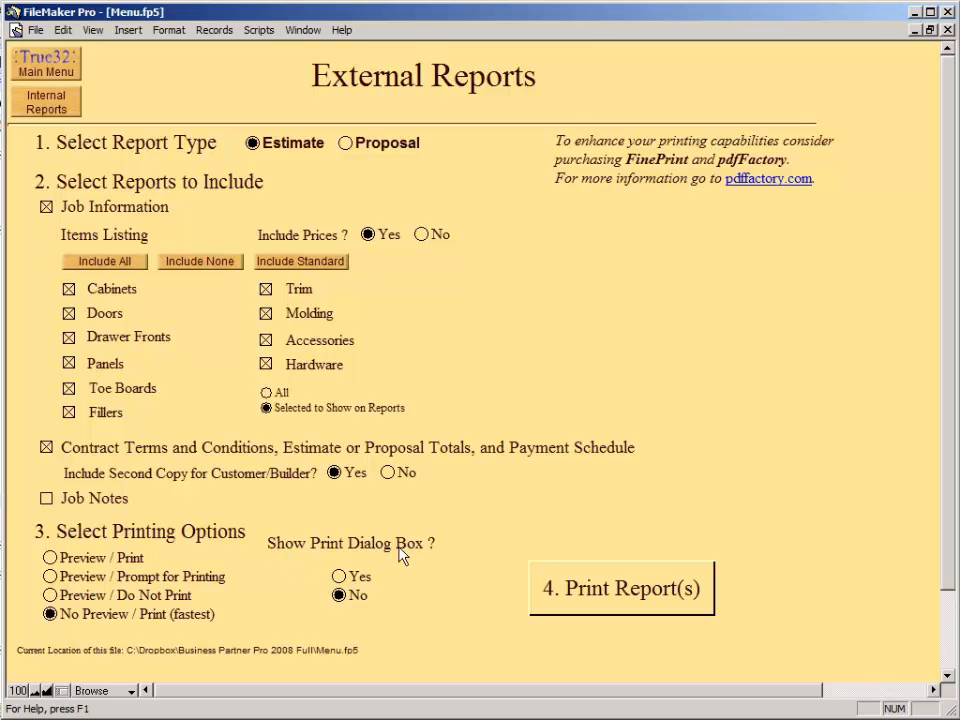
pyautogui.click(260, 34)
pyautogui.click(287, 97)
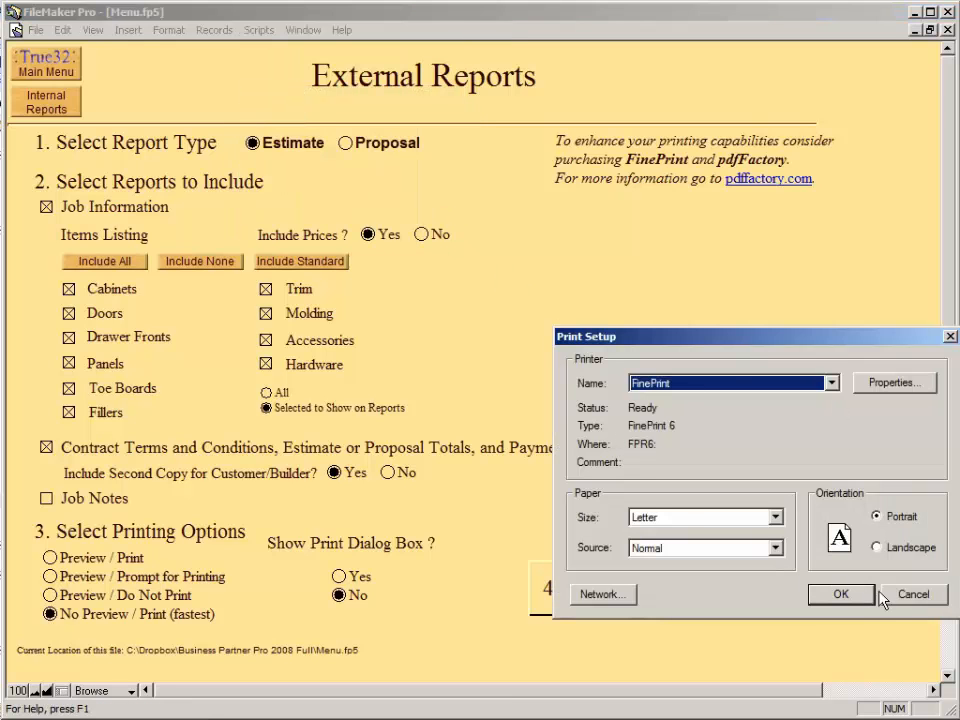
pyautogui.click(913, 595)
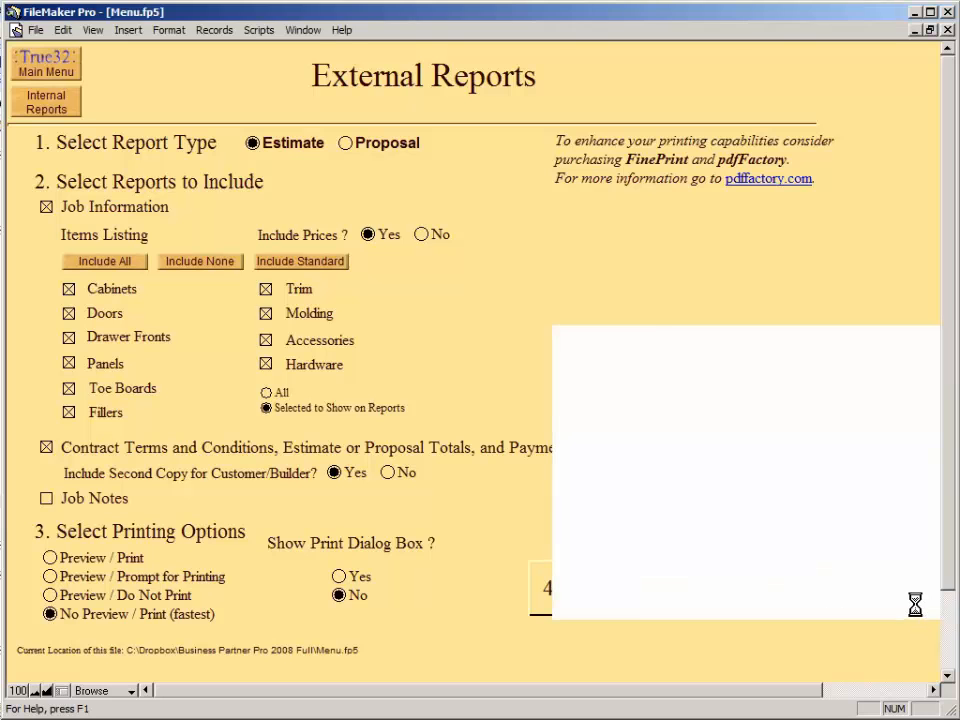
pyautogui.click(600, 389)
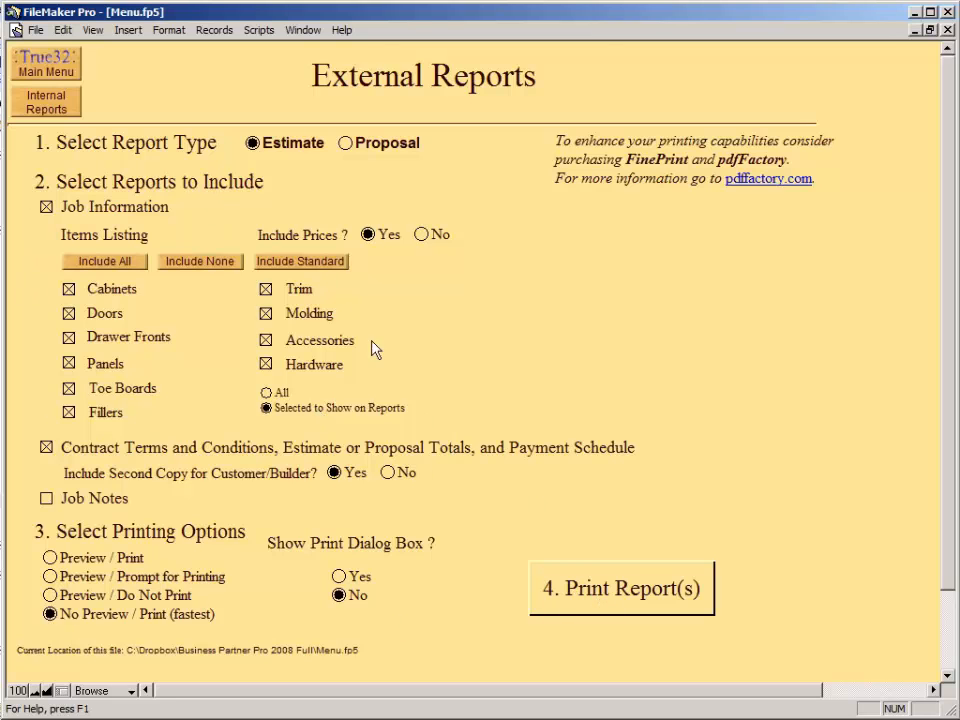
# Step: Start printing the estimate for the first Absolute Restoration job dated 3/22/2011, including its Kitchen room
pyautogui.click(617, 592)
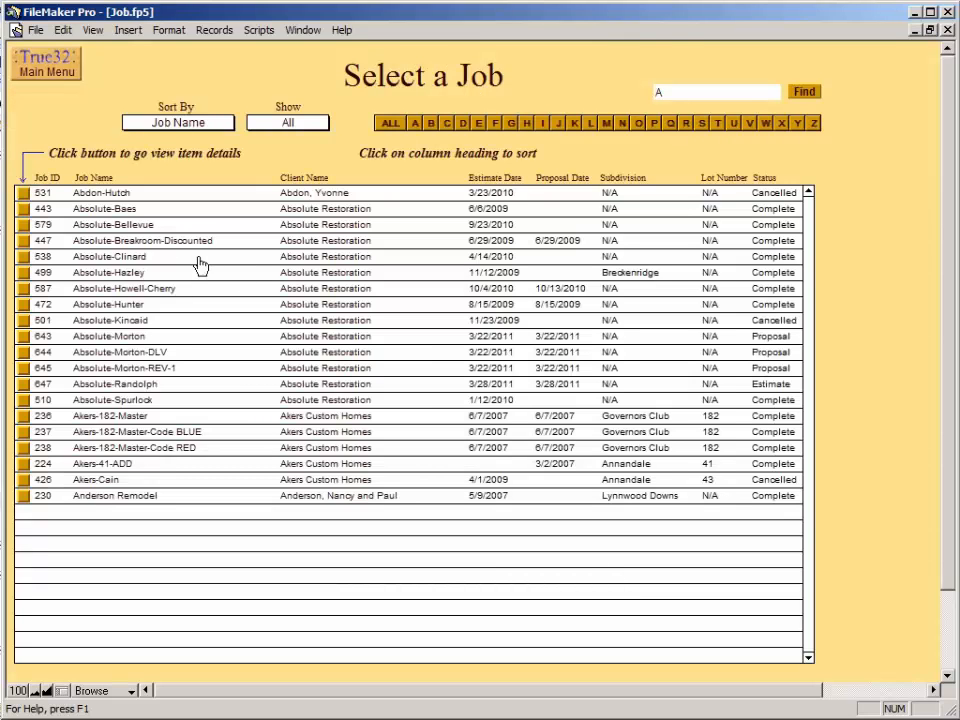
pyautogui.click(24, 337)
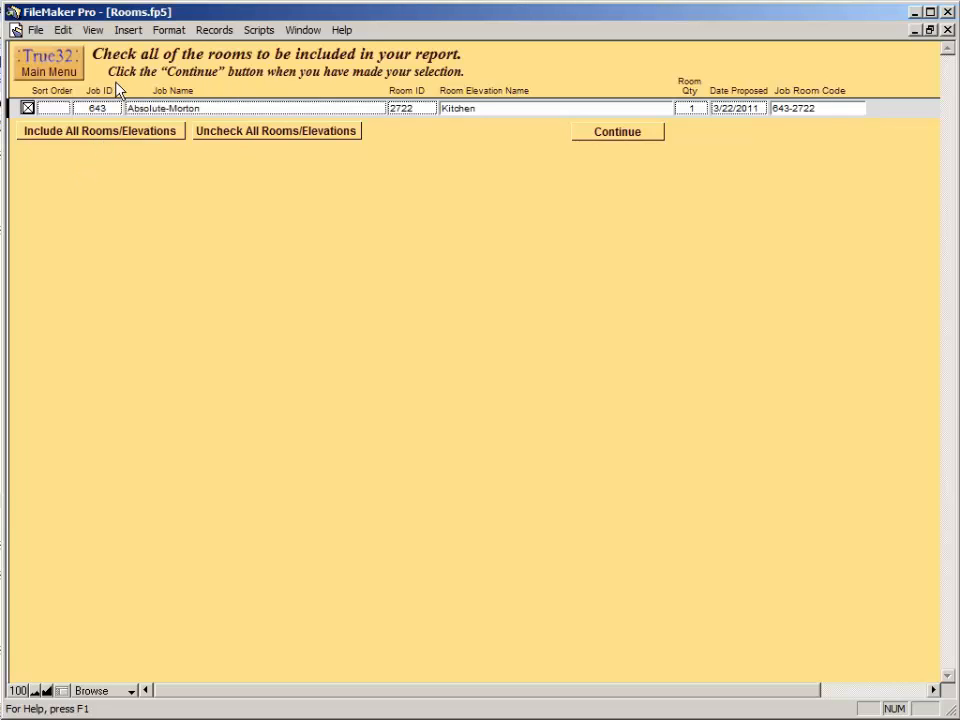
pyautogui.click(30, 137)
pyautogui.click(607, 135)
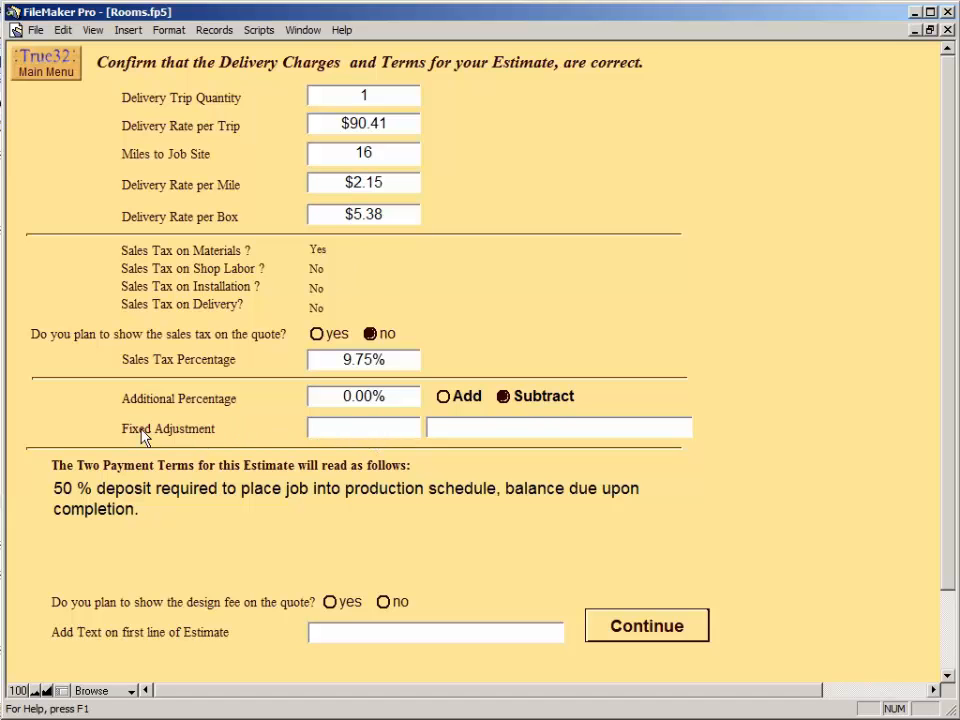
# Step: Accept the delivery charges and payment terms, leave the fixed adjustment empty, and generate the estimate
pyautogui.click(366, 428)
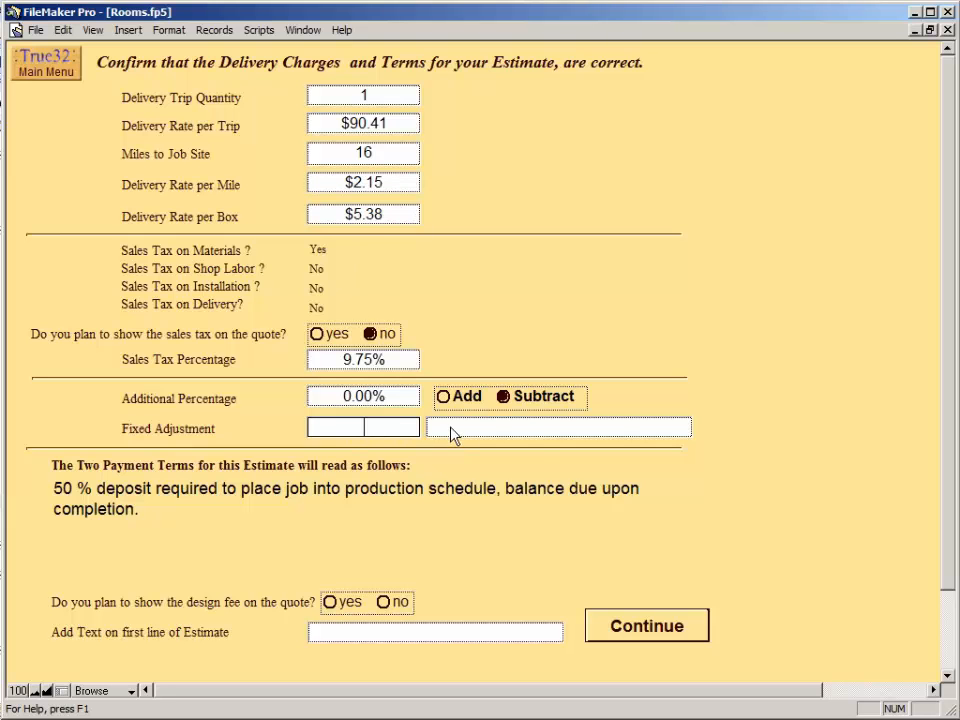
pyautogui.click(446, 481)
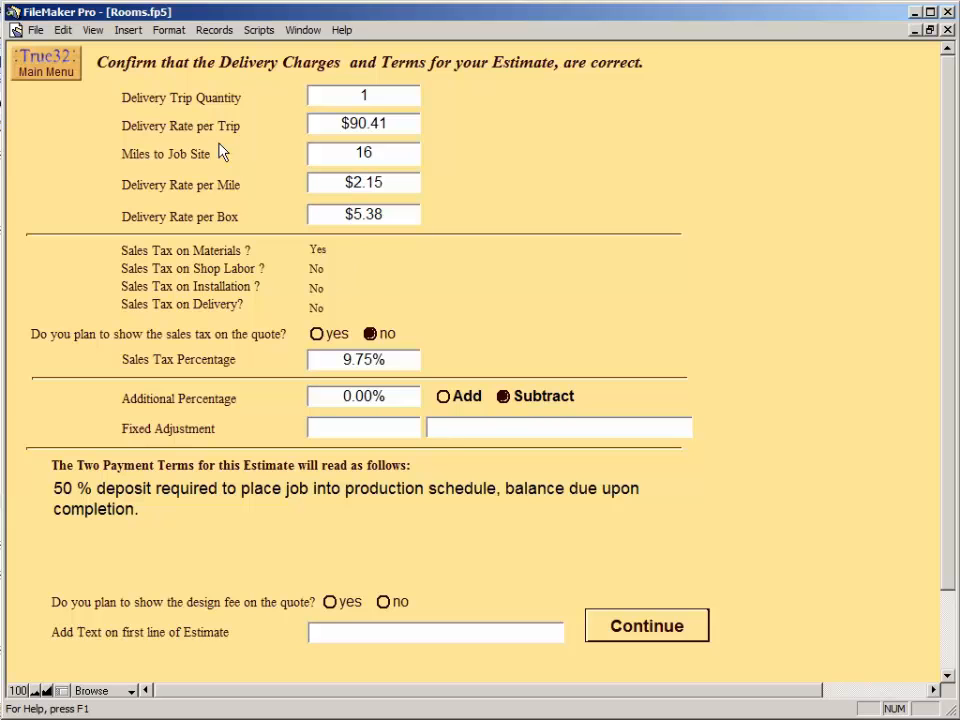
pyautogui.click(641, 628)
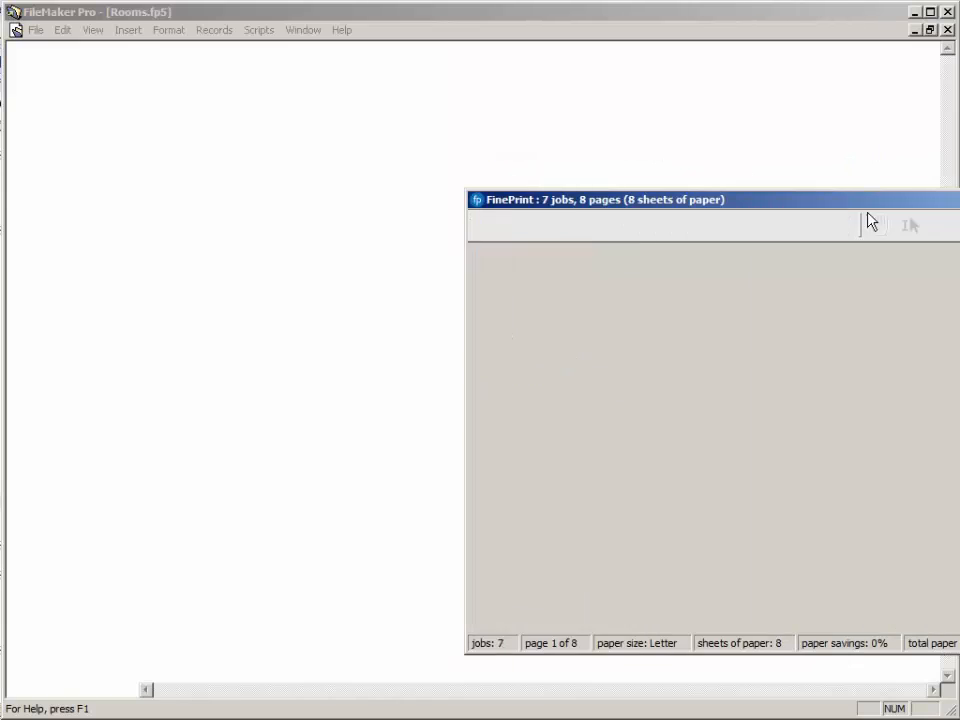
# Step: Enlarge the FinePrint preview, review the estimate and itemized list pages, and close it without autosaving the session
pyautogui.moveTo(868, 204); pyautogui.dragTo(402, 22)
pyautogui.moveTo(706, 464); pyautogui.dragTo(955, 715)
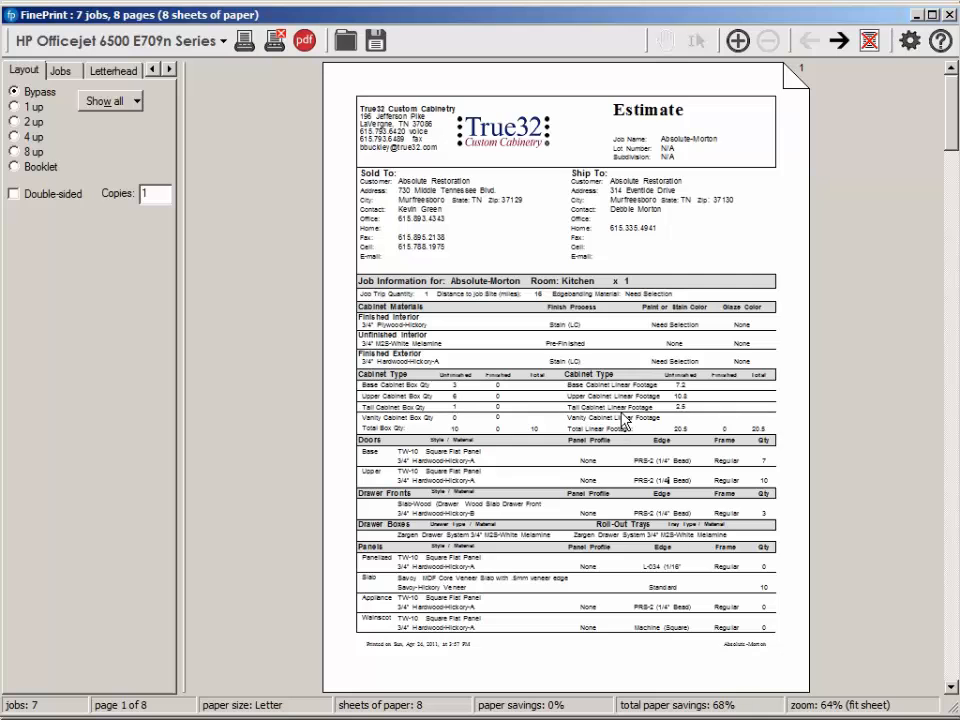
pyautogui.scroll(-1, 622, 420)
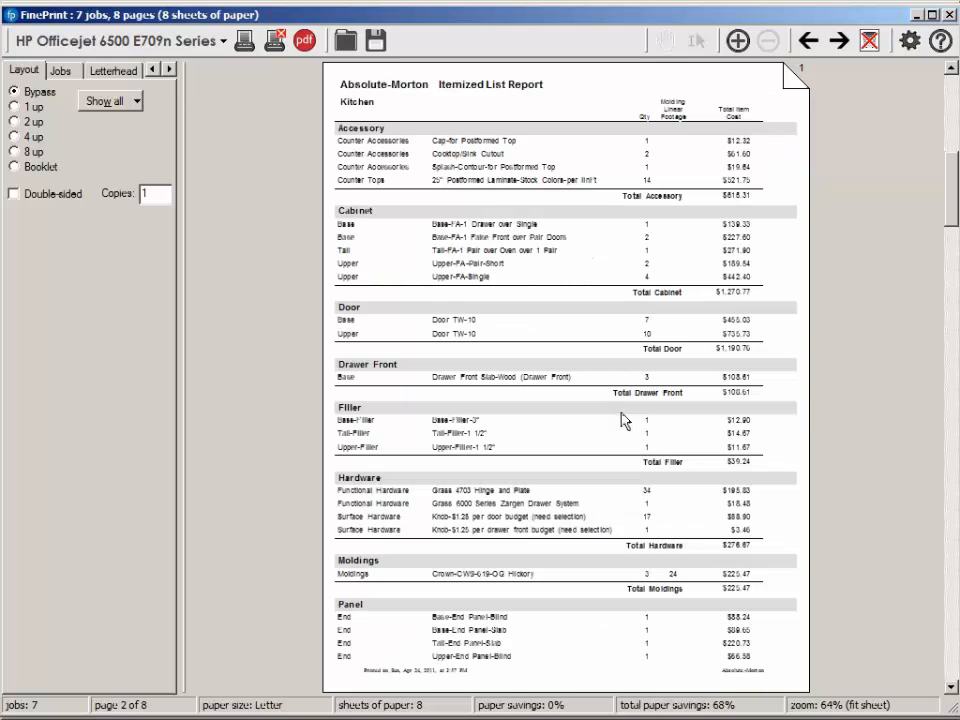
pyautogui.scroll(1, 622, 420)
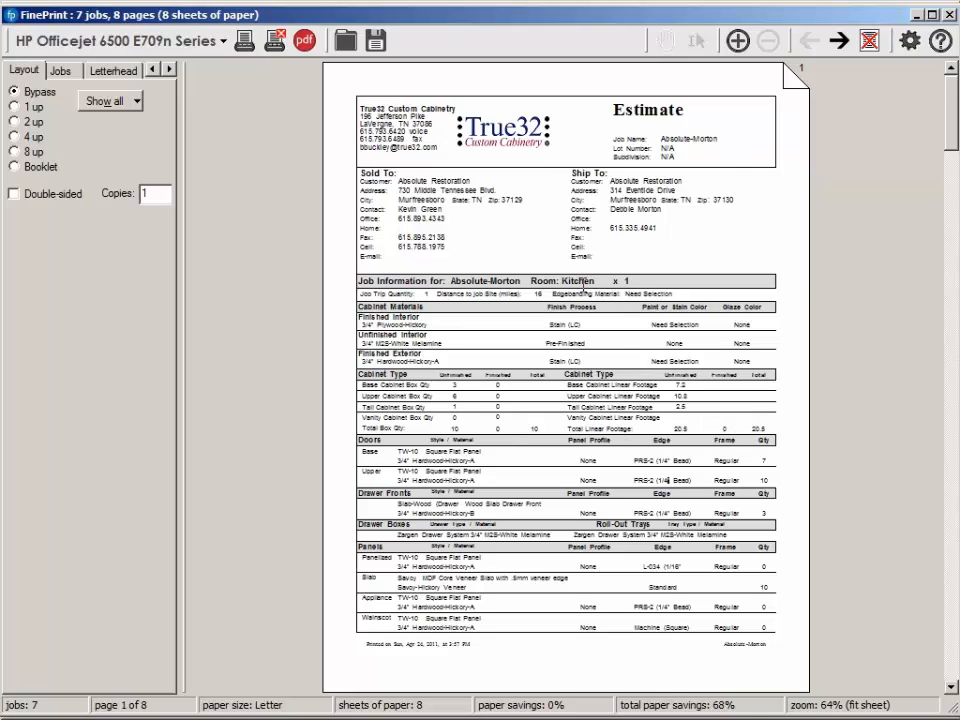
pyautogui.click(954, 666)
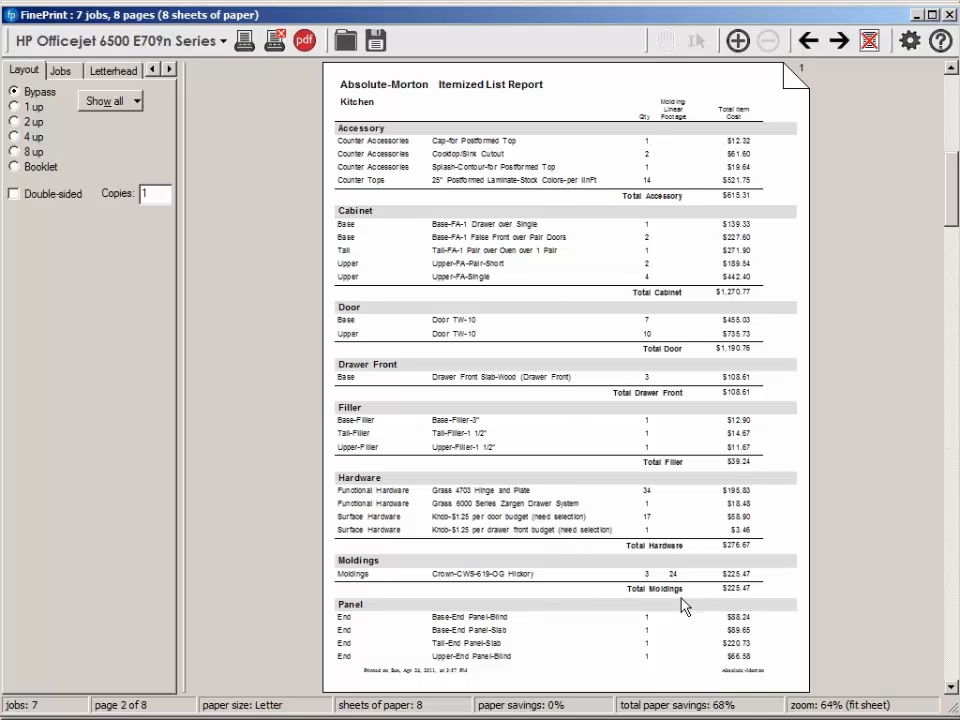
pyautogui.click(953, 667)
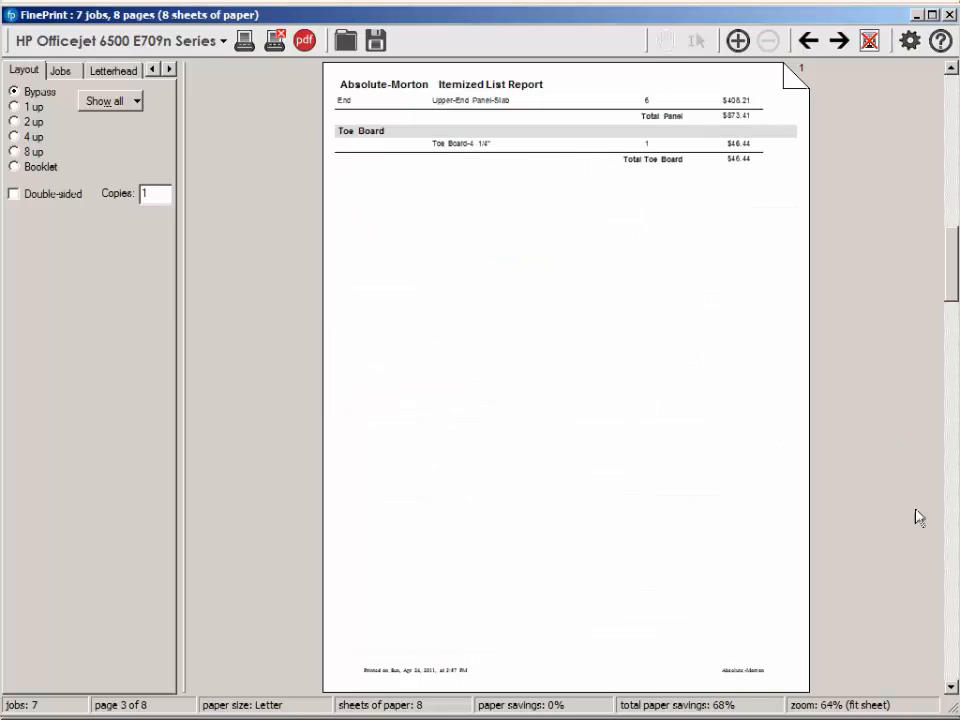
pyautogui.scroll(-3, 920, 612)
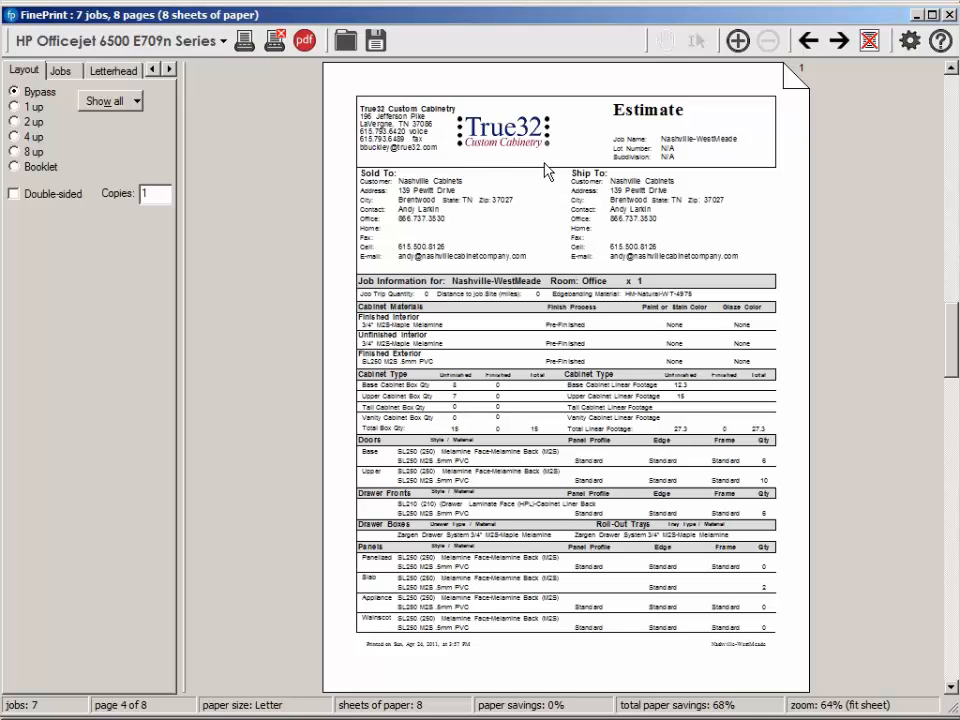
pyautogui.click(950, 15)
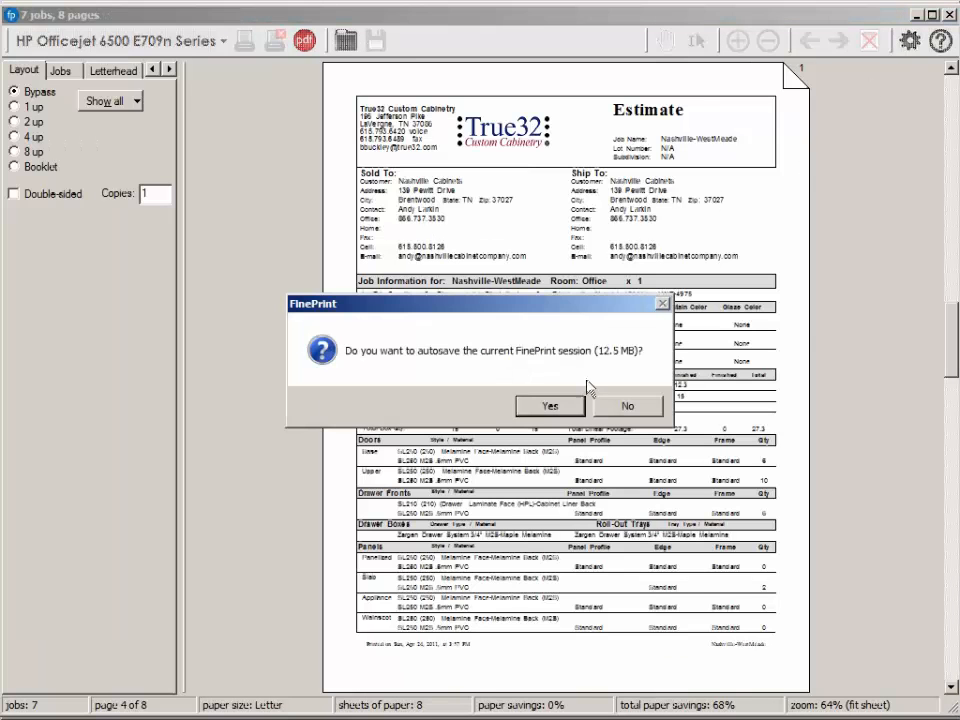
pyautogui.click(627, 407)
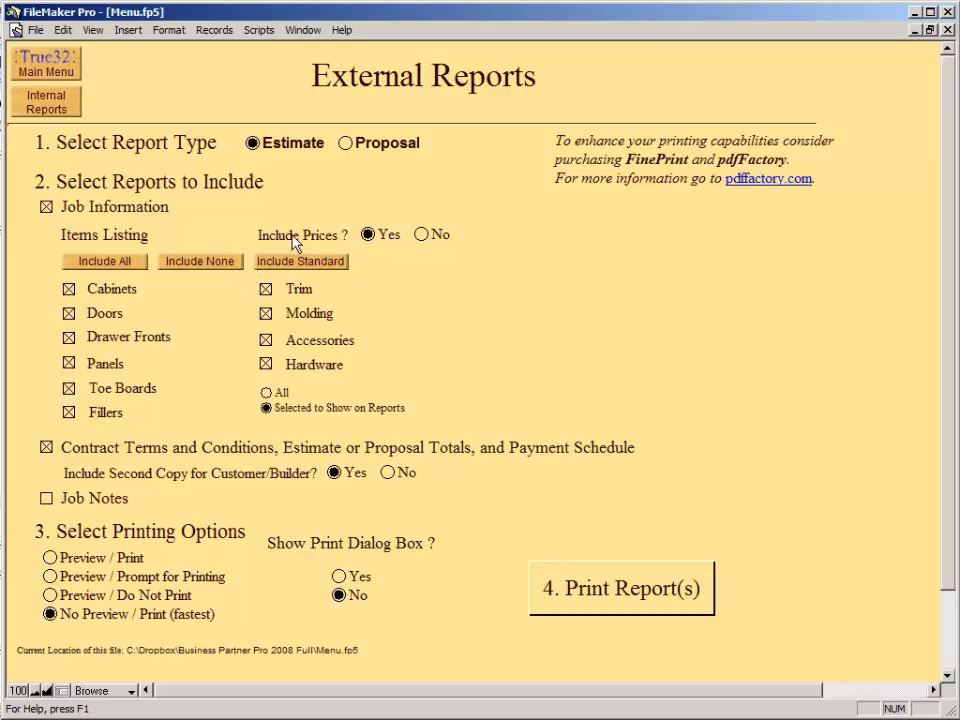
# Step: Set the external report type to Proposal and open the internal reports page
pyautogui.click(346, 145)
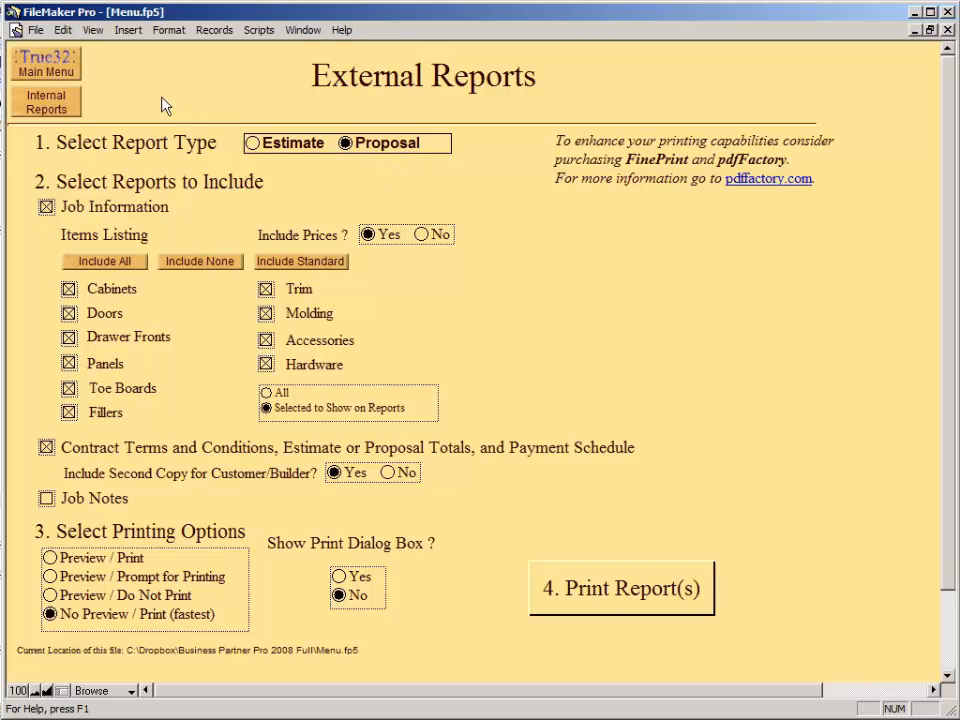
pyautogui.click(50, 104)
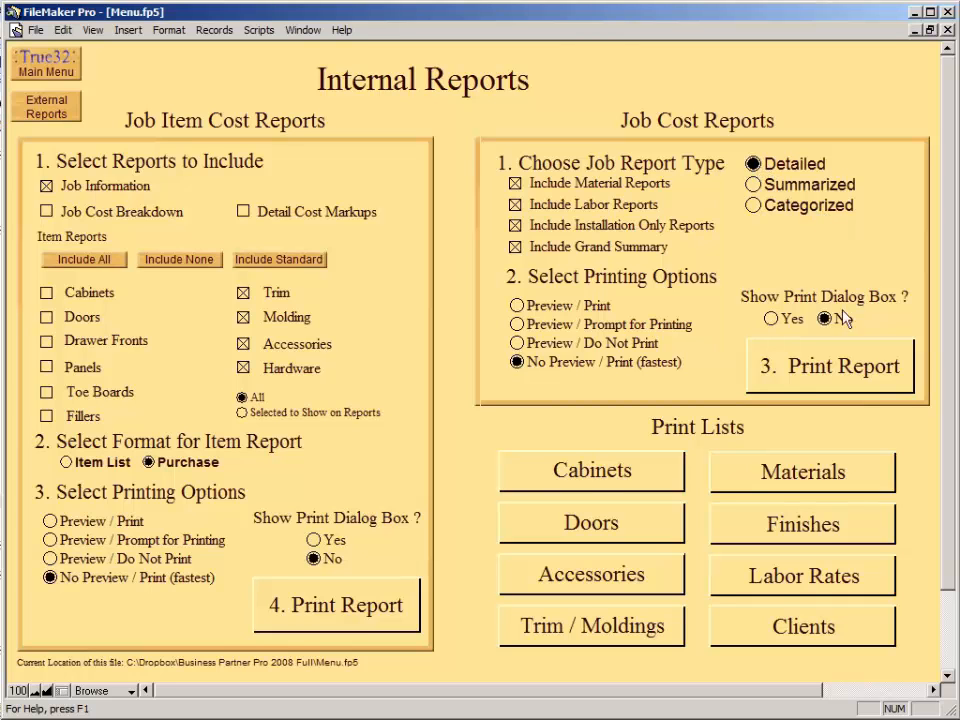
# Step: Run the detailed job cost report for the Hilton Wickham Construction Co. job estimated 1/21/2010, with all three rooms included
pyautogui.click(806, 369)
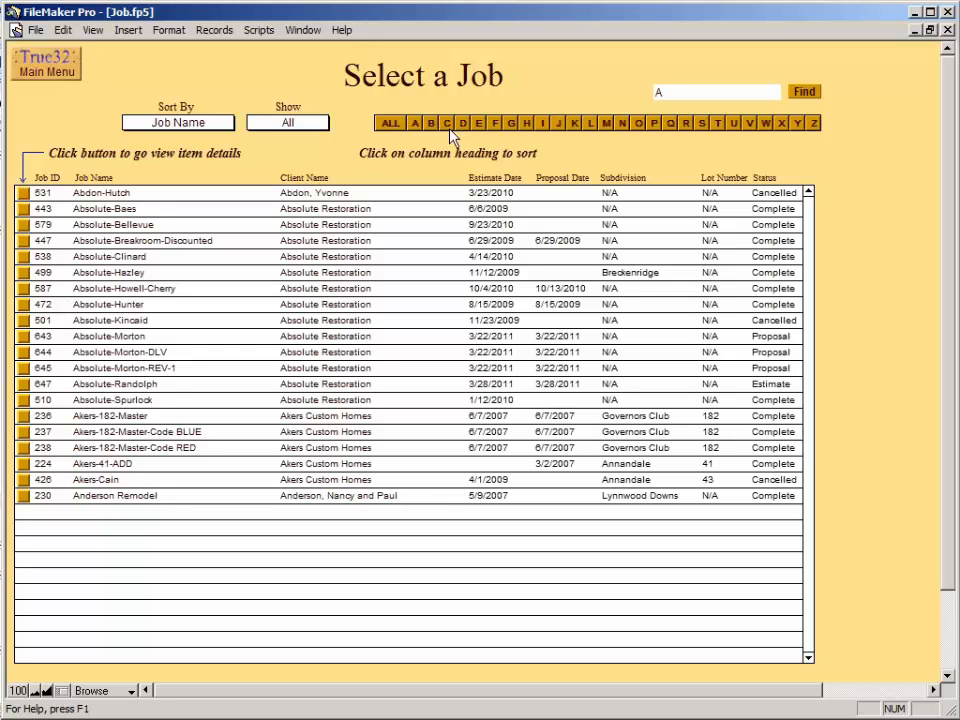
pyautogui.click(765, 123)
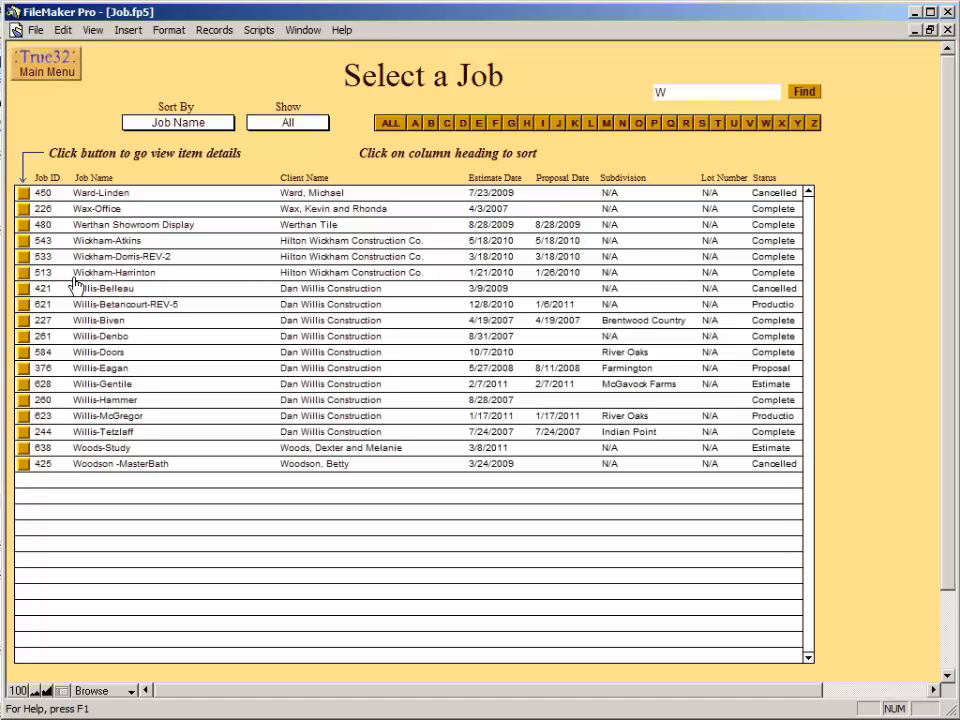
pyautogui.click(22, 272)
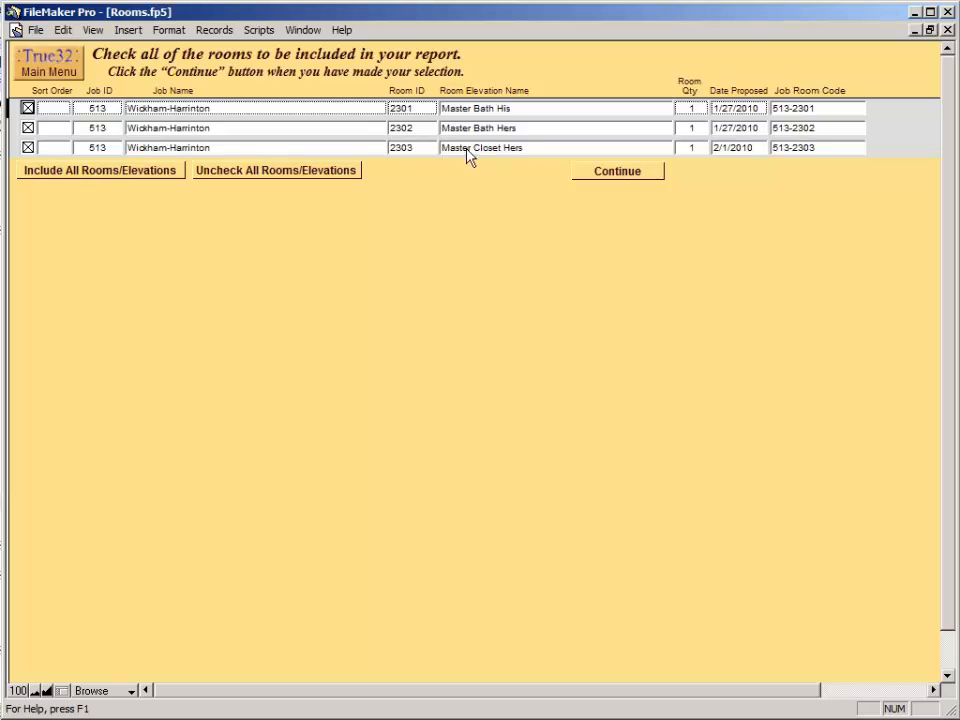
pyautogui.click(620, 172)
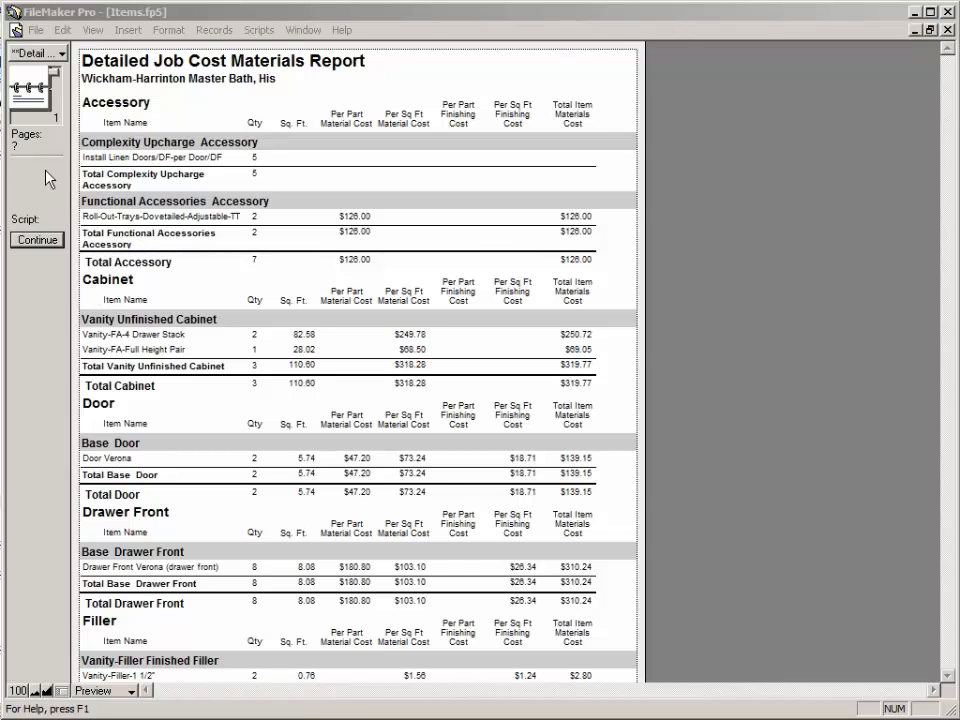
# Step: Page through the detailed job cost materials report for all three rooms to its last page
pyautogui.click(36, 105)
pyautogui.click(37, 106)
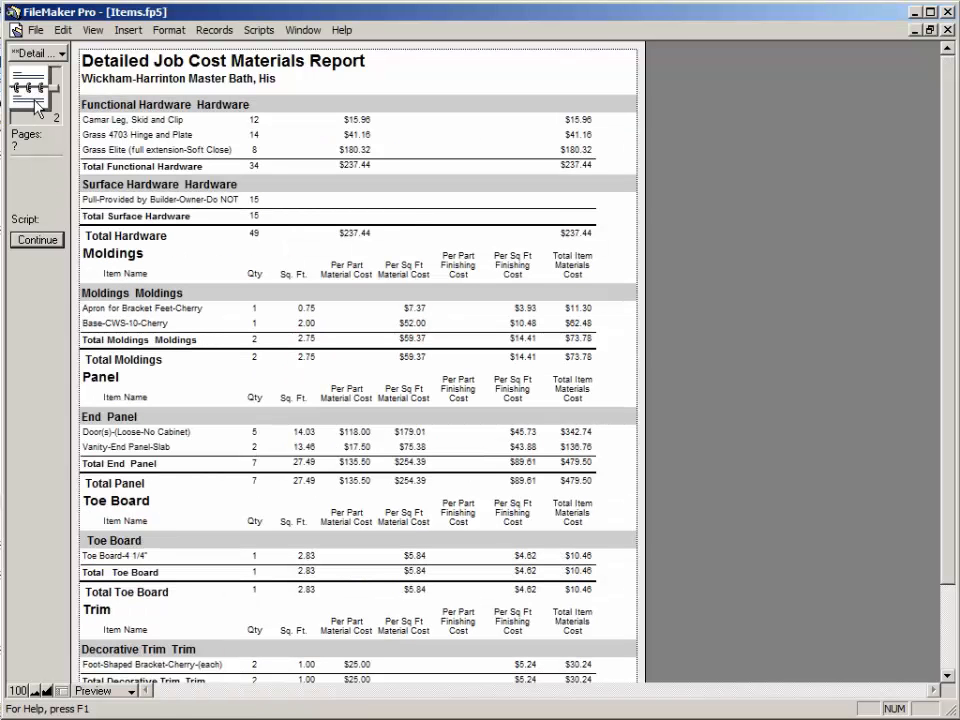
pyautogui.click(36, 106)
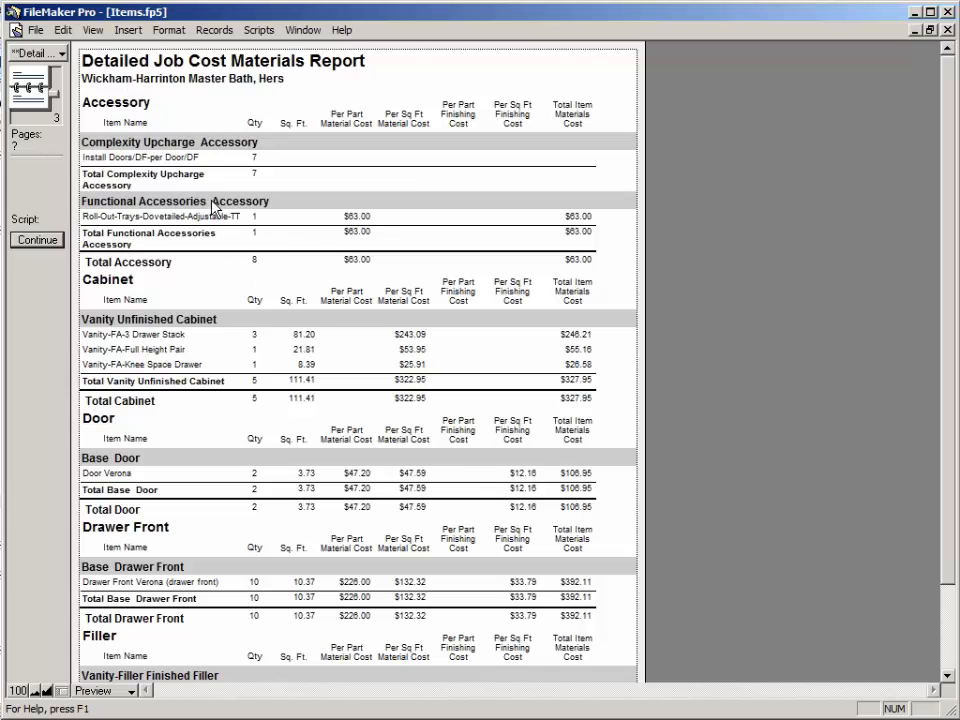
pyautogui.click(29, 103)
pyautogui.click(29, 105)
pyautogui.click(31, 106)
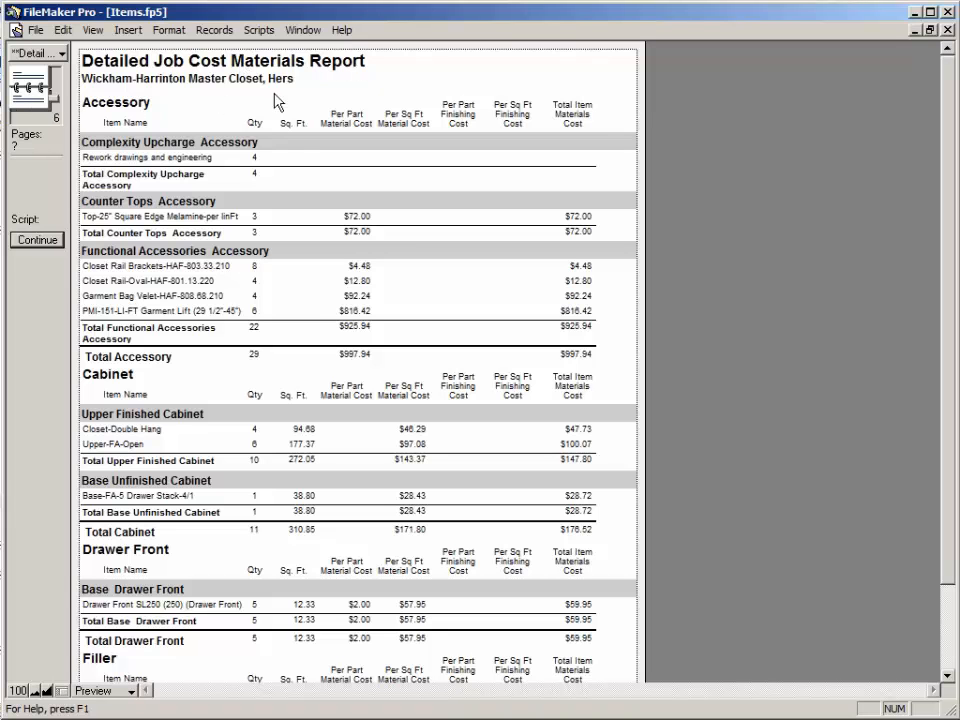
pyautogui.click(31, 108)
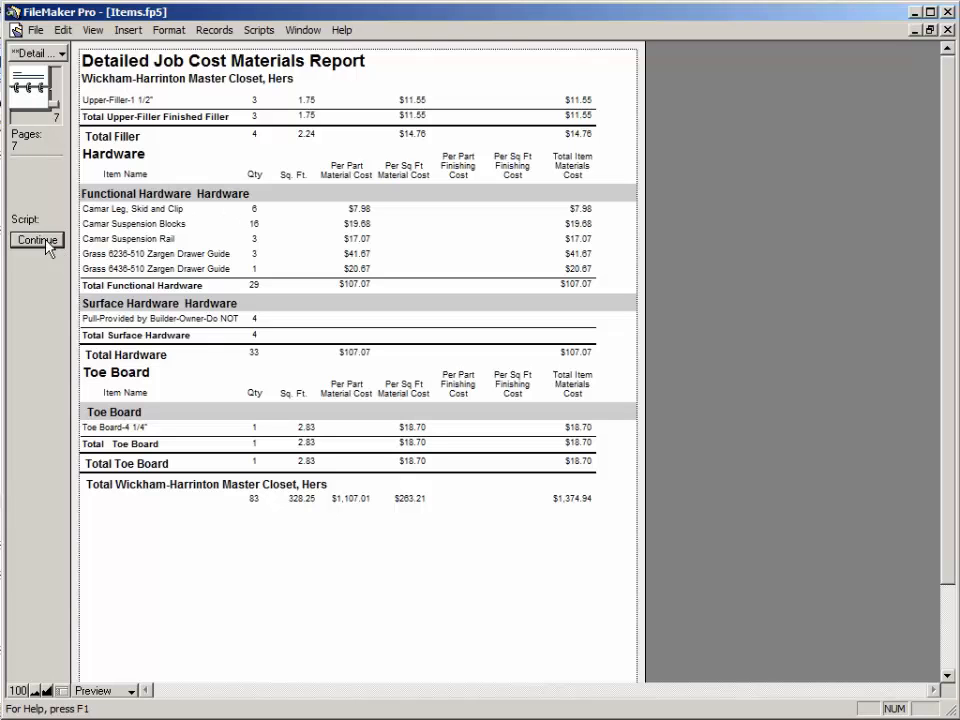
# Step: Recheck the earlier pages and room totals of the materials report, and continue to the detailed labor report
pyautogui.click(22, 68)
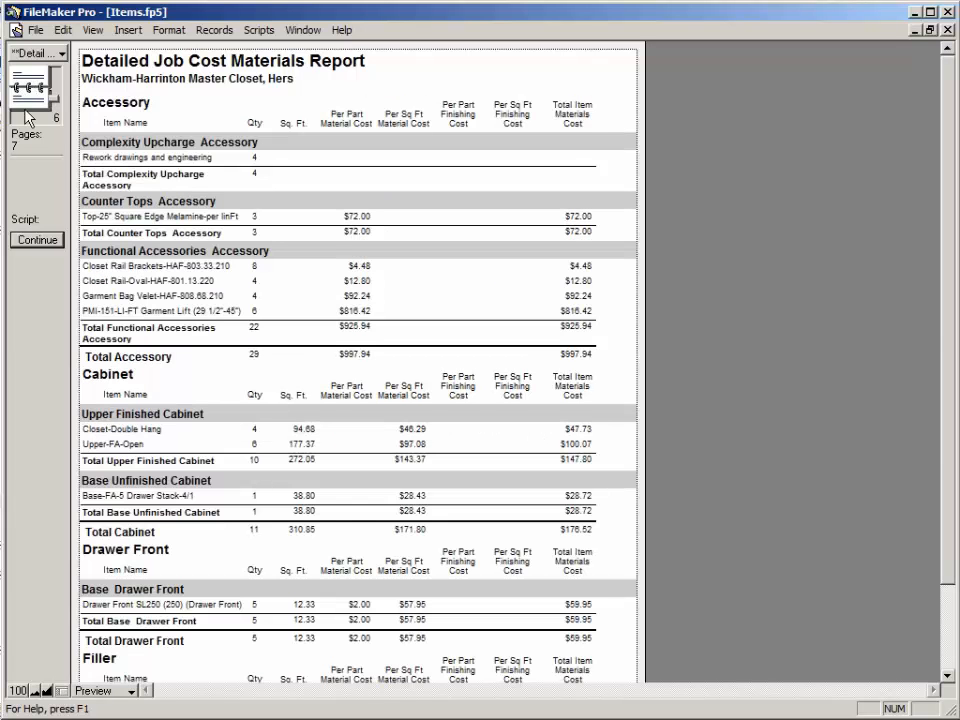
pyautogui.click(40, 108)
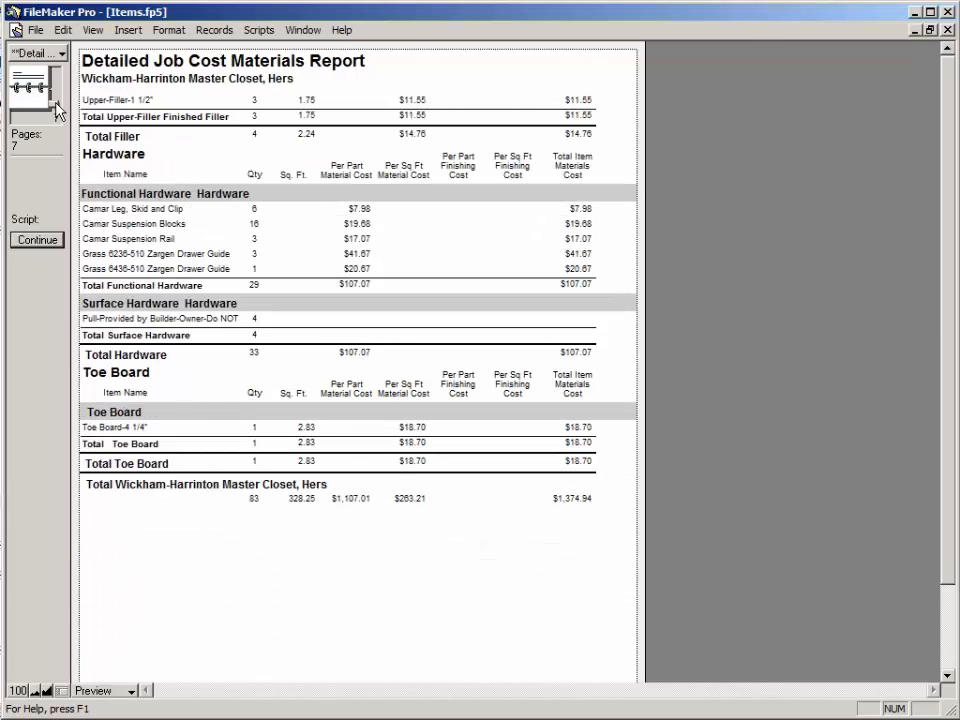
pyautogui.moveTo(54, 104)
pyautogui.mouseDown()
pyautogui.moveTo(52, 68)
pyautogui.moveTo(58, 117)
pyautogui.mouseUp()
pyautogui.click(38, 90)
pyautogui.click(38, 90)
pyautogui.click(50, 110)
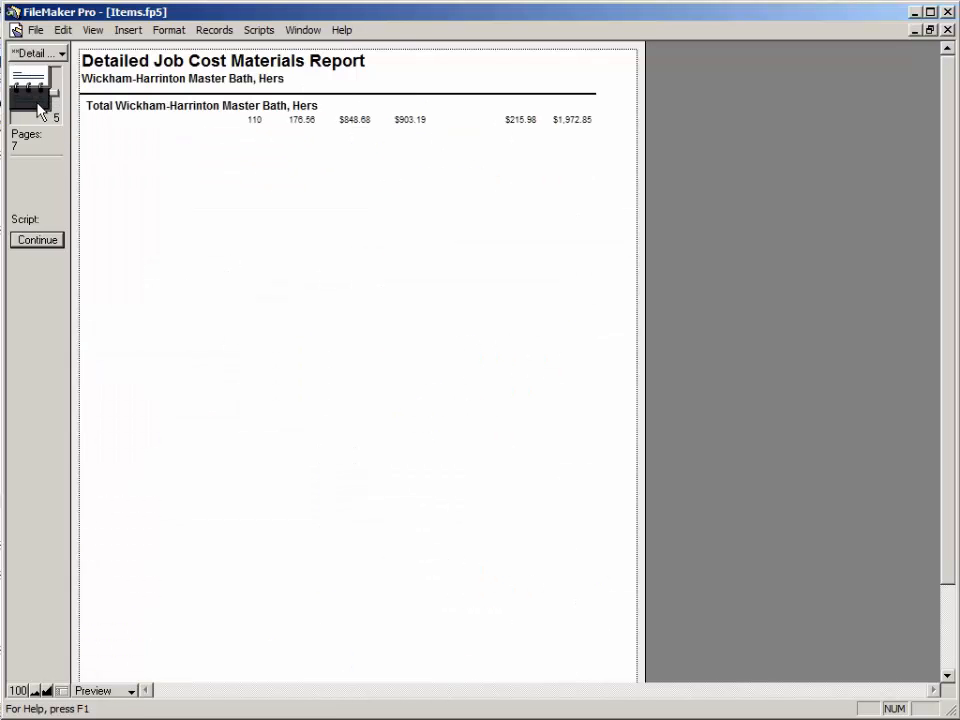
pyautogui.click(54, 114)
pyautogui.click(38, 240)
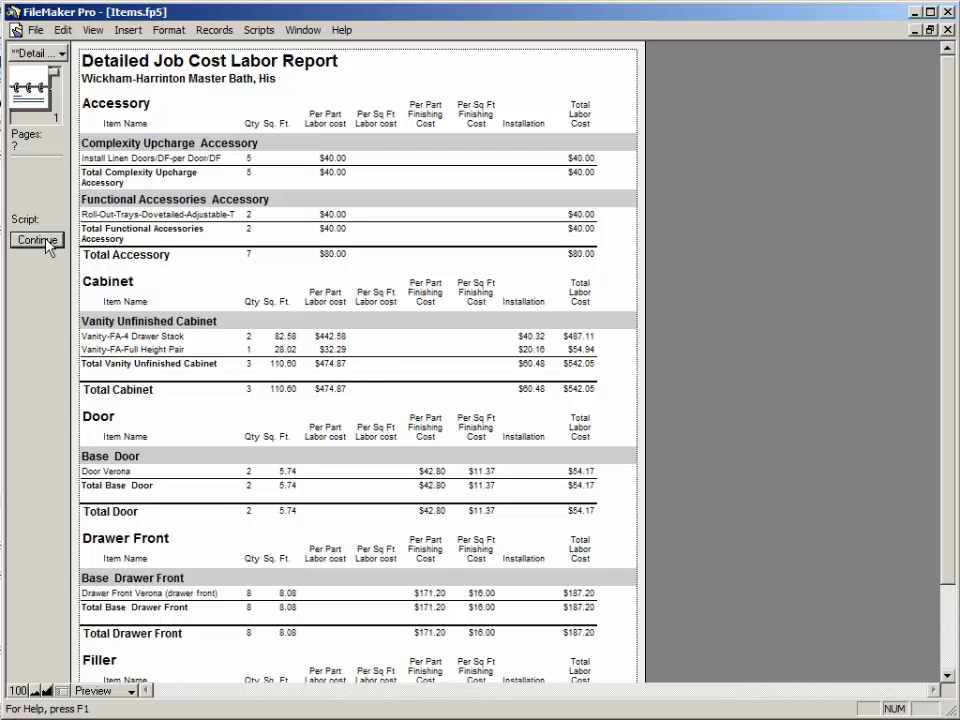
# Step: Page through the detailed job cost labor report up to the Master Closet, Hers room, and continue to the installation labor report
pyautogui.click(33, 104)
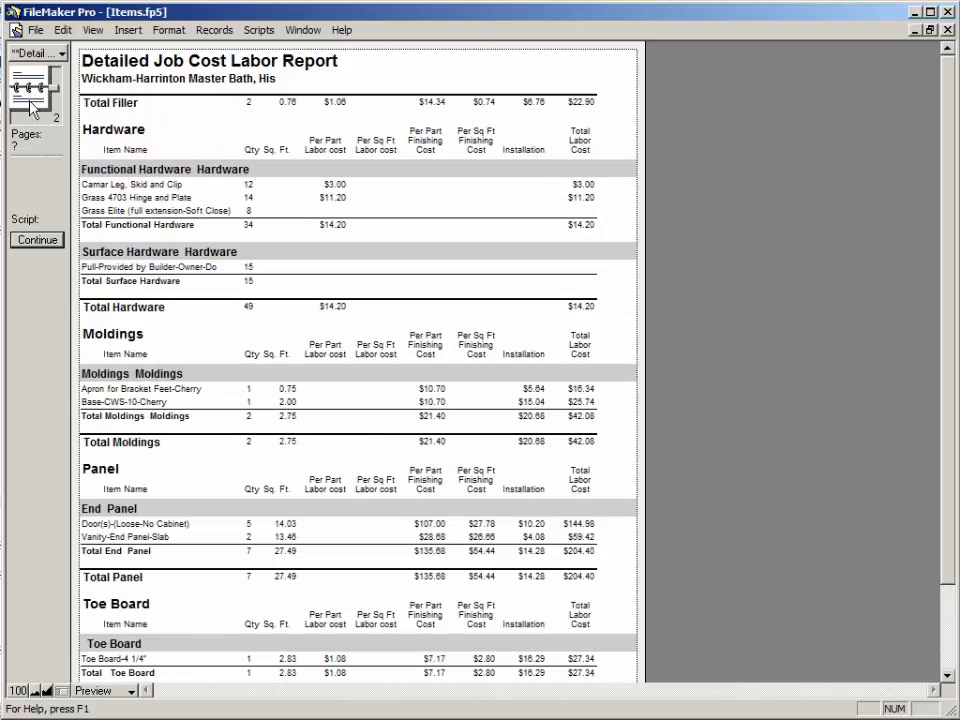
pyautogui.click(33, 104)
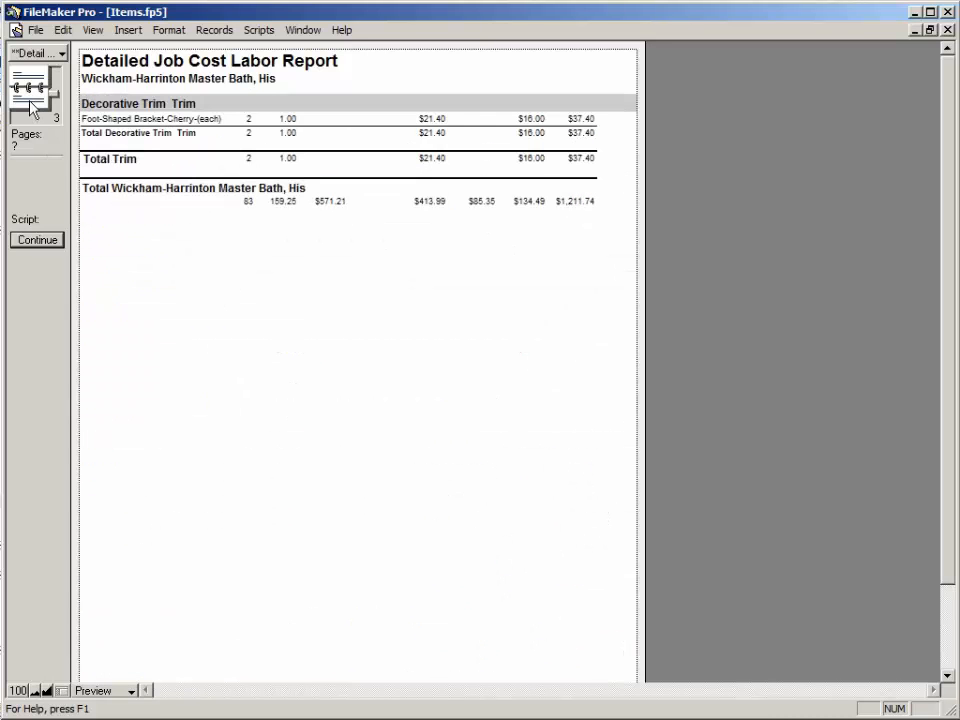
pyautogui.click(33, 104)
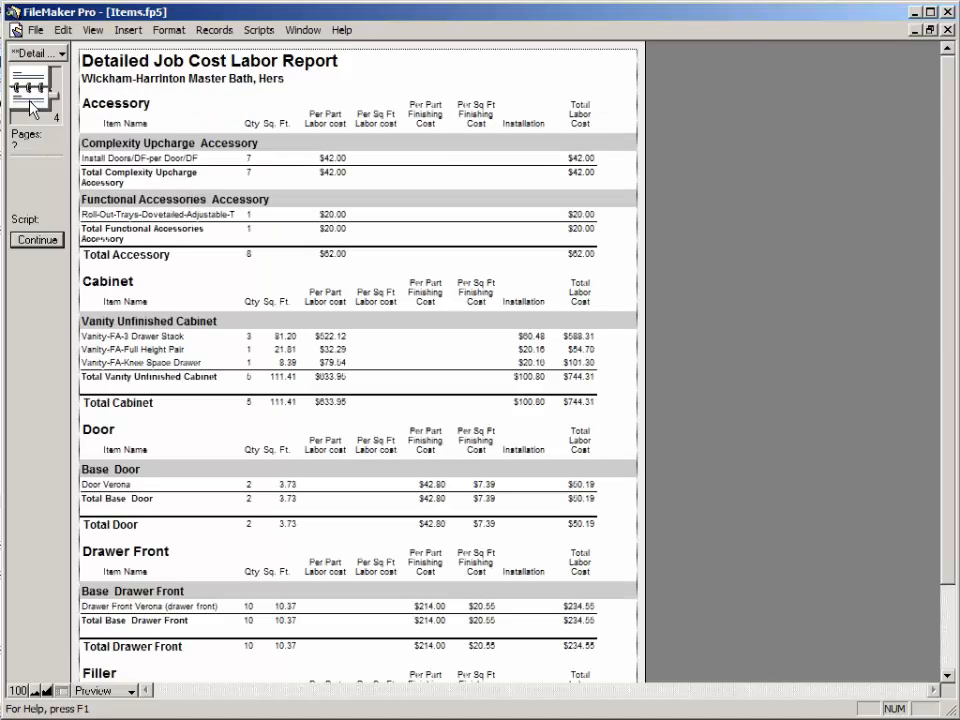
pyautogui.click(33, 104)
pyautogui.click(33, 104)
pyautogui.click(33, 104)
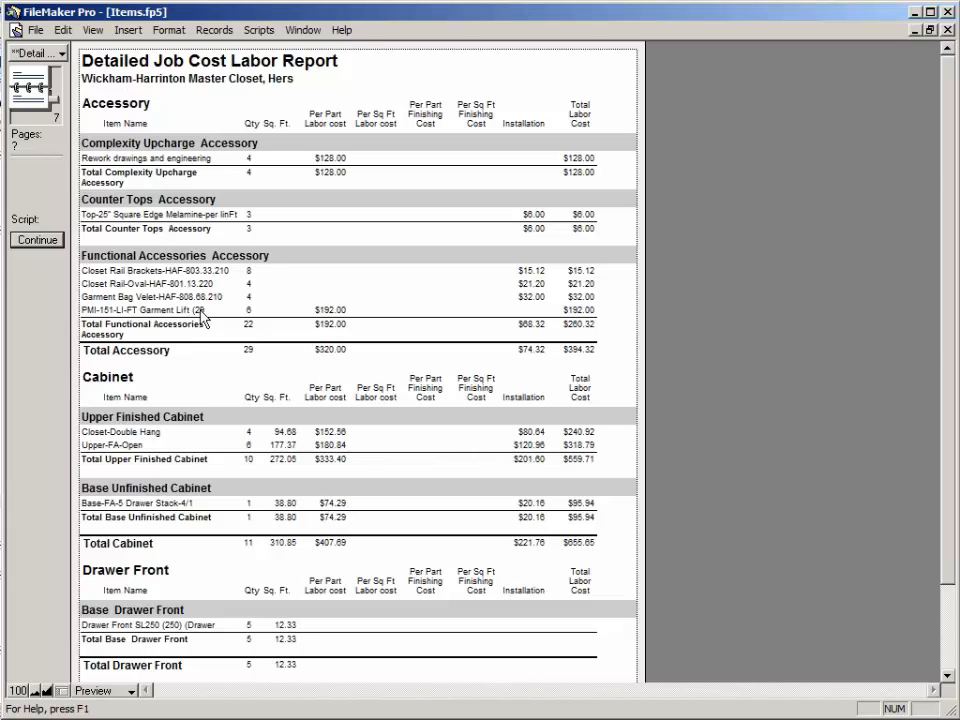
pyautogui.click(38, 240)
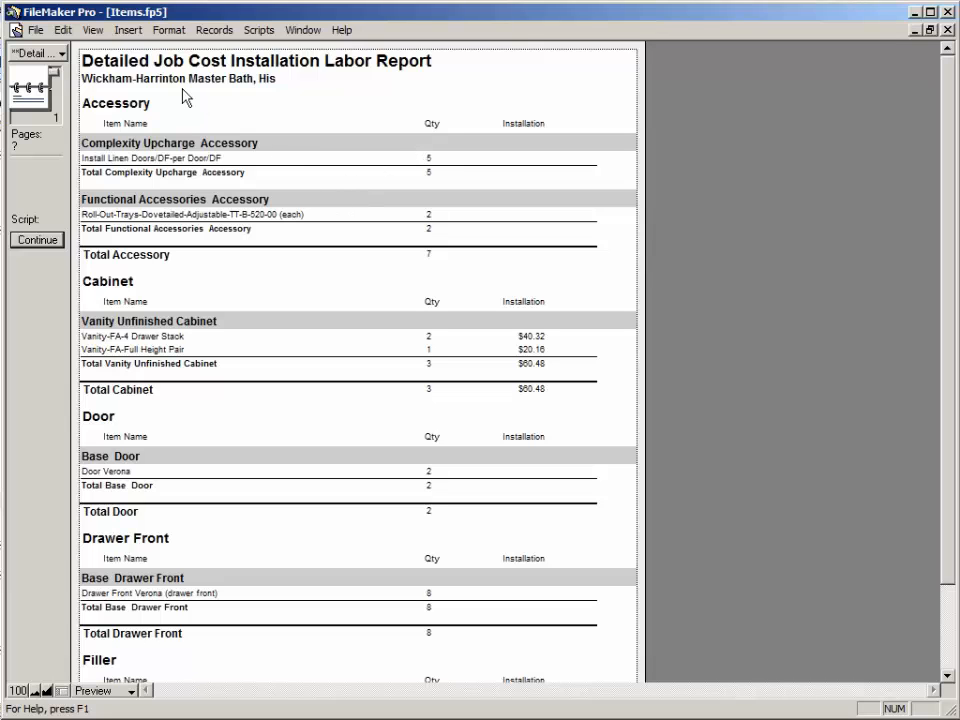
# Step: Page through the installation labor report for all three rooms, review the job cost report summary, and return to the internal reports page
pyautogui.click(24, 104)
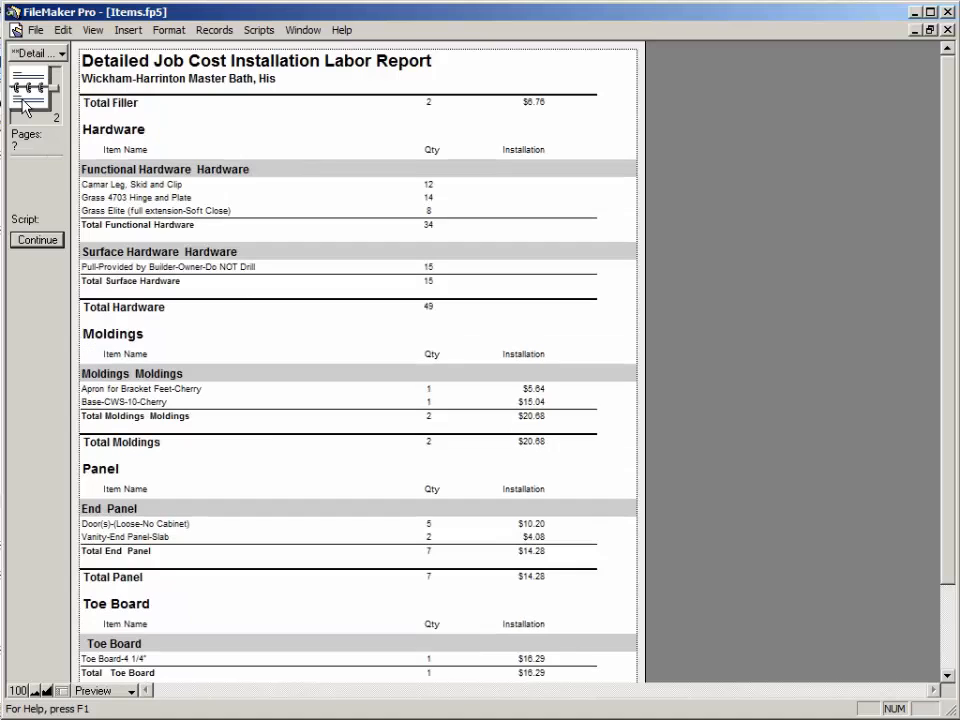
pyautogui.click(25, 106)
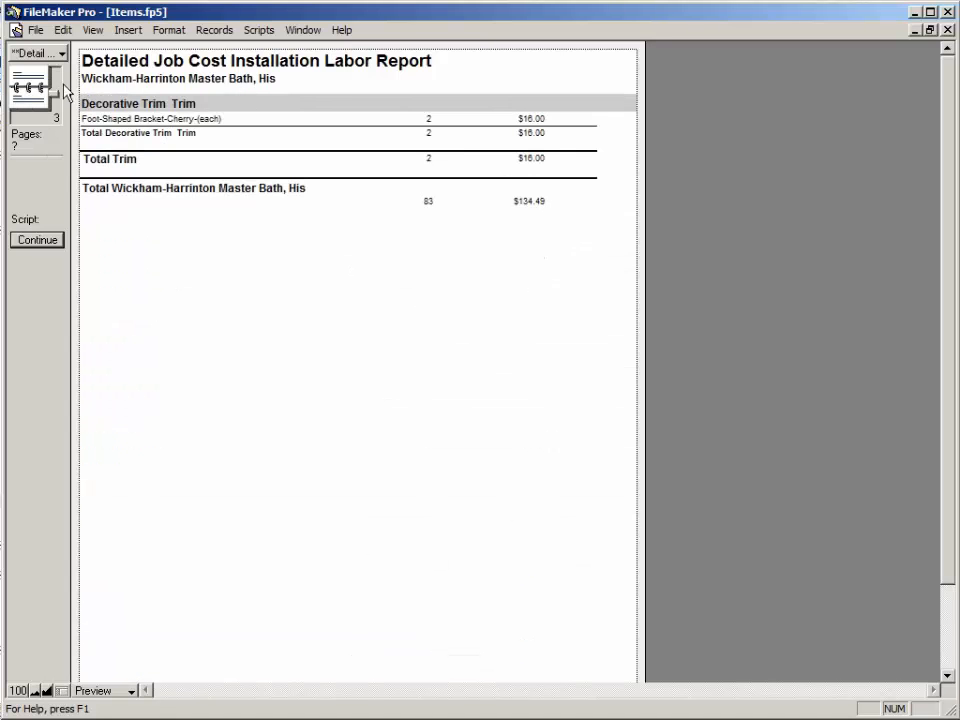
pyautogui.click(36, 106)
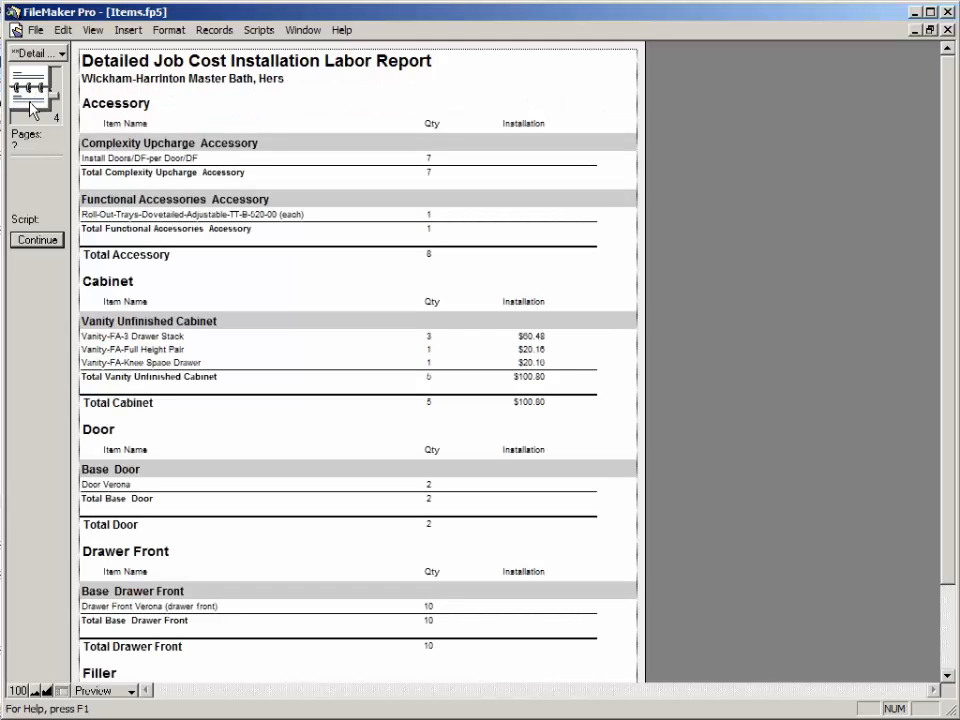
pyautogui.click(34, 109)
pyautogui.click(34, 109)
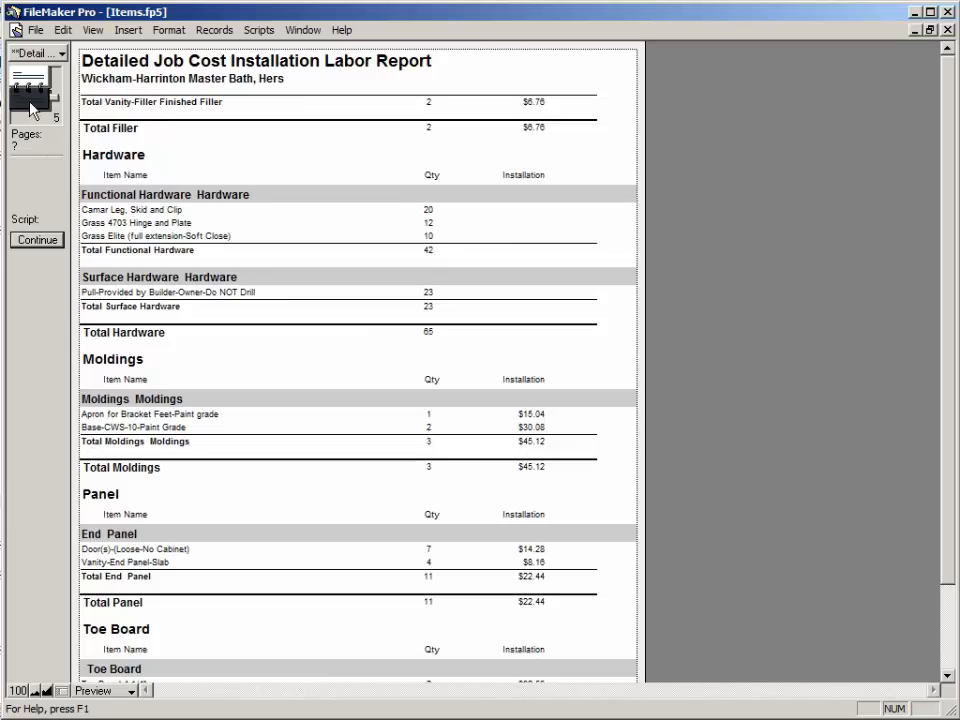
pyautogui.click(34, 109)
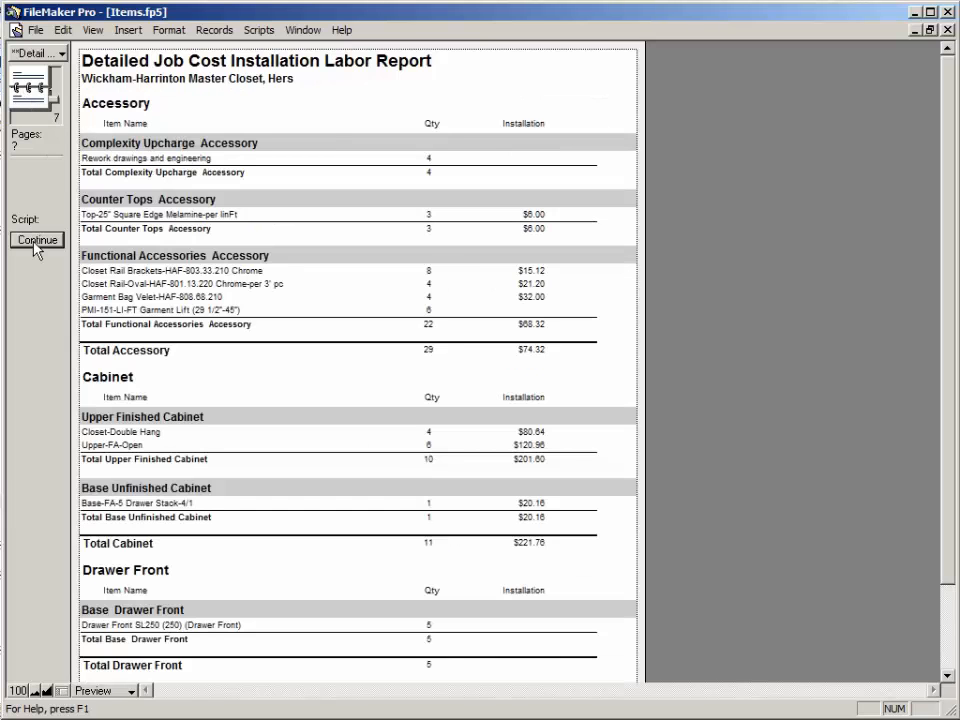
pyautogui.click(36, 241)
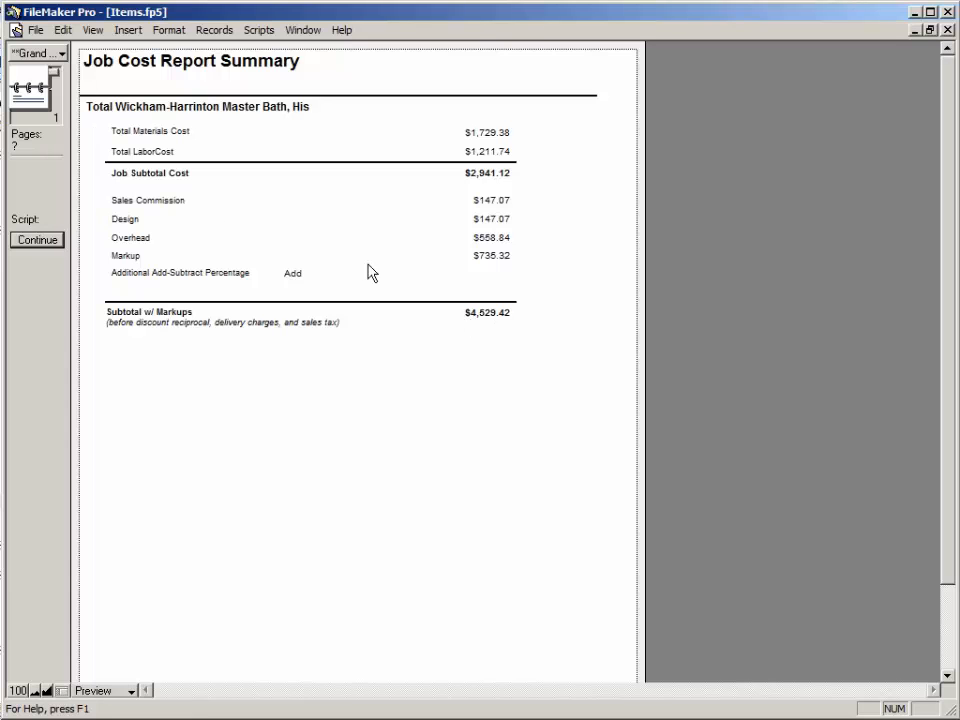
pyautogui.click(47, 241)
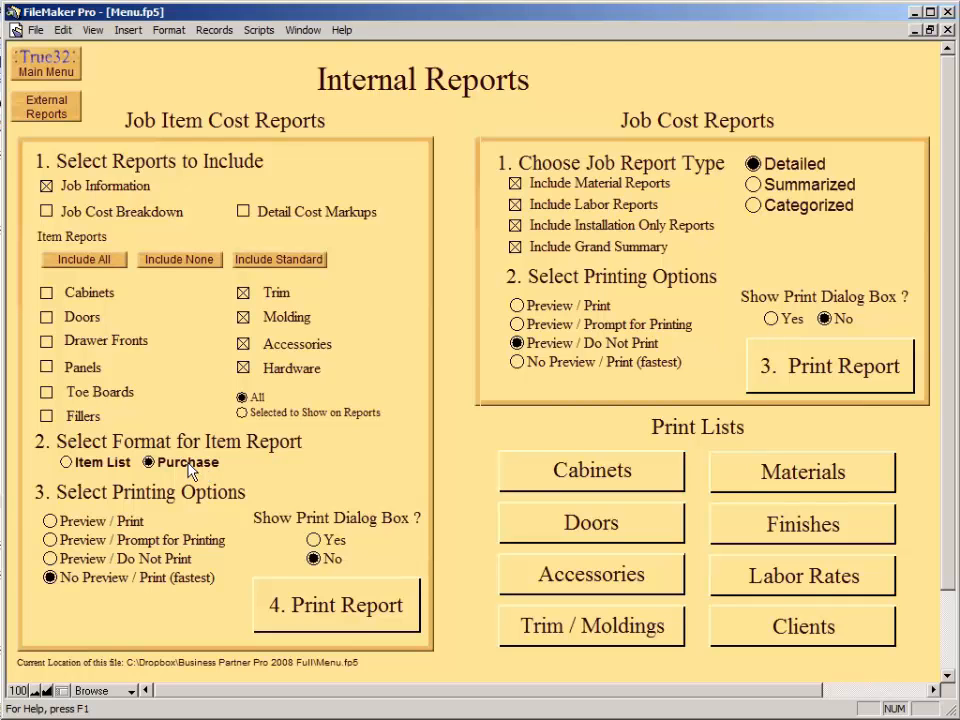
# Step: Set the job item cost report to Preview / Do Not Print without a print dialog box, and start the report
pyautogui.click(311, 557)
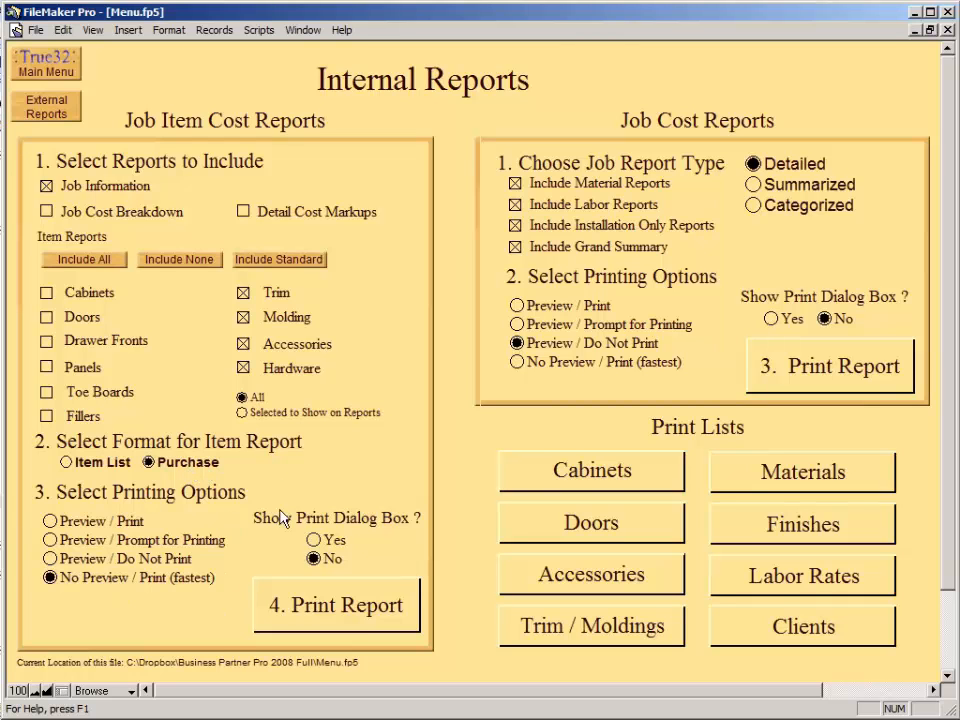
pyautogui.click(50, 559)
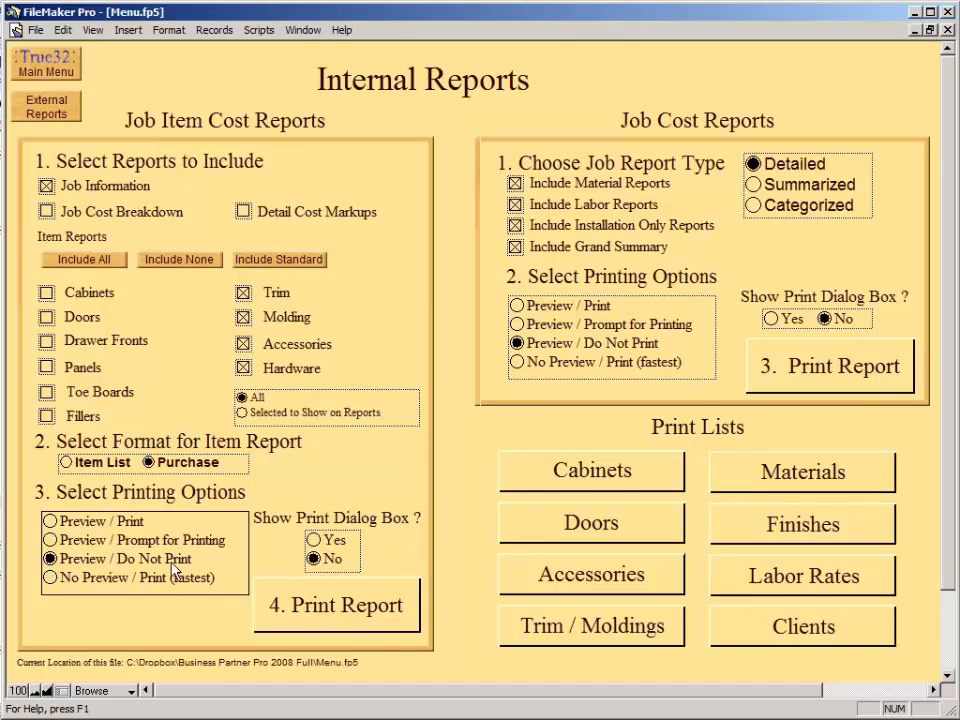
pyautogui.click(340, 590)
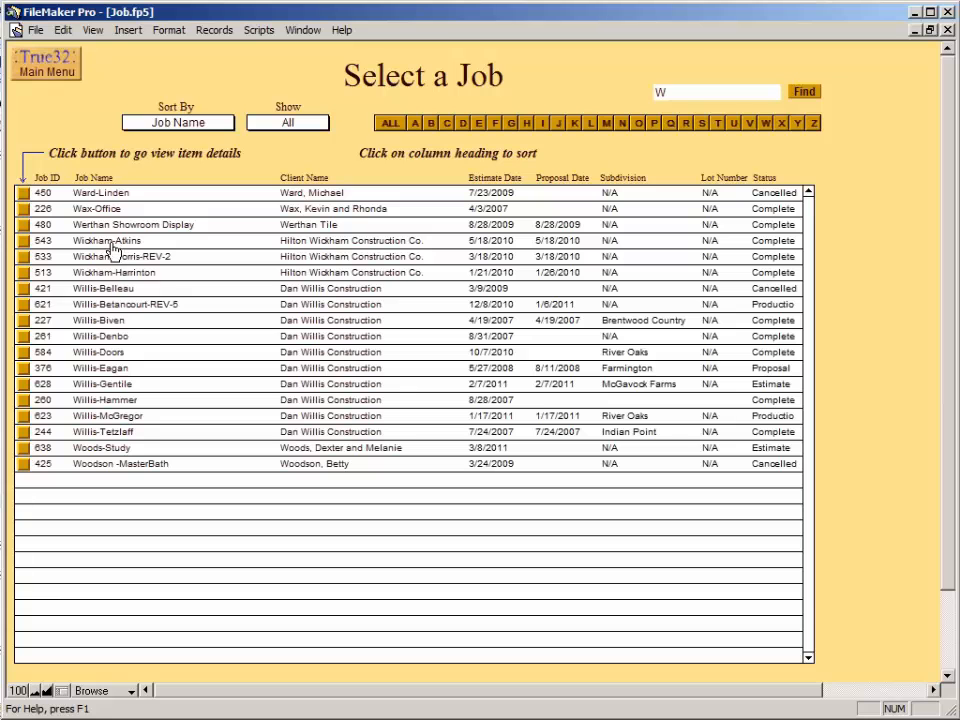
# Step: Choose the Hilton Wickham Construction Co. job estimated 1/21/2010, and accept its rooms, delivery charges and payment terms
pyautogui.click(24, 276)
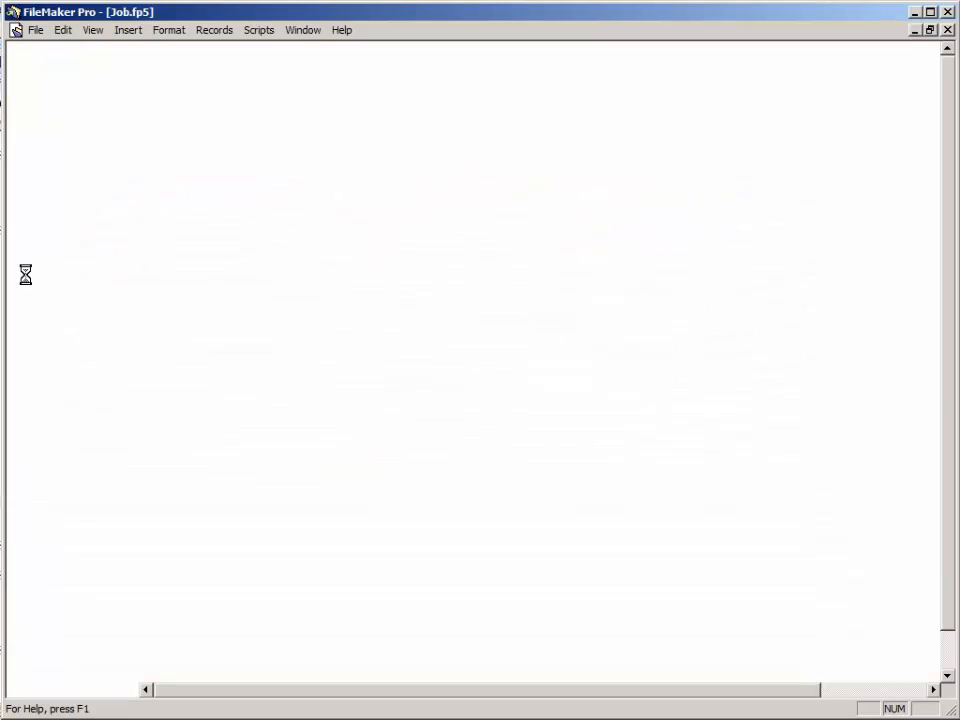
pyautogui.click(615, 175)
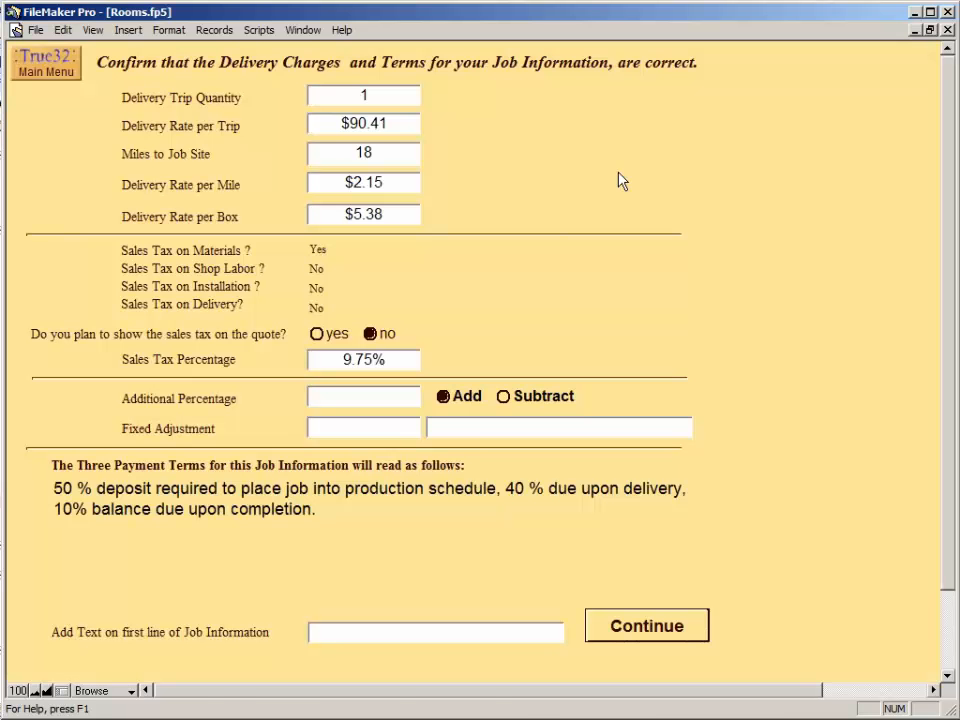
pyautogui.click(651, 626)
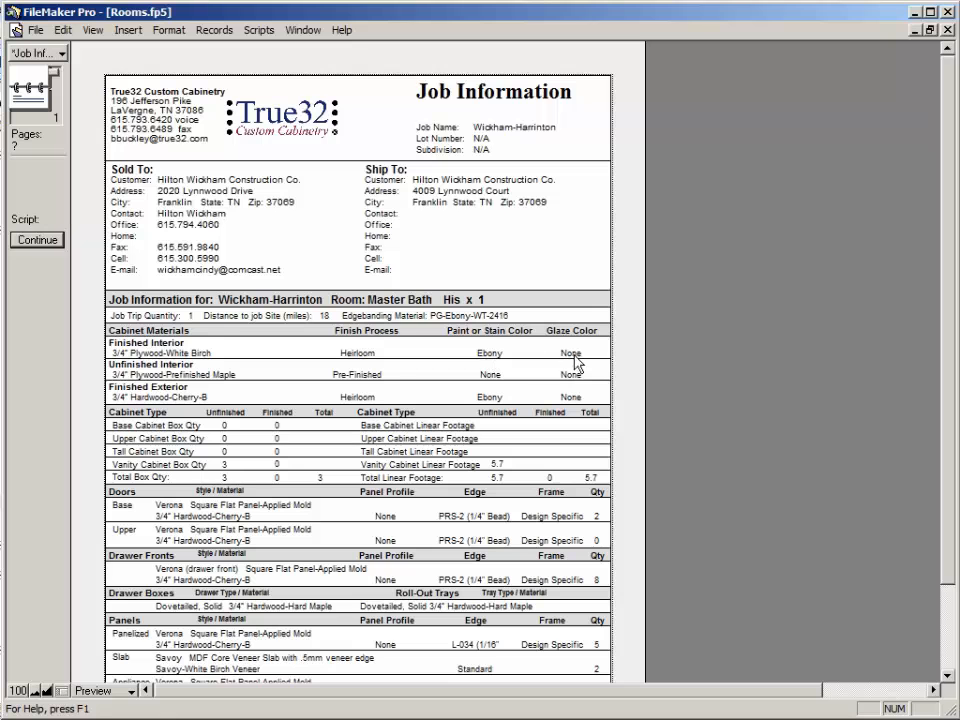
# Step: Review the job information pages for the three rooms and continue to the purchase list for Master Bath His
pyautogui.scroll(-3, 470, 368)
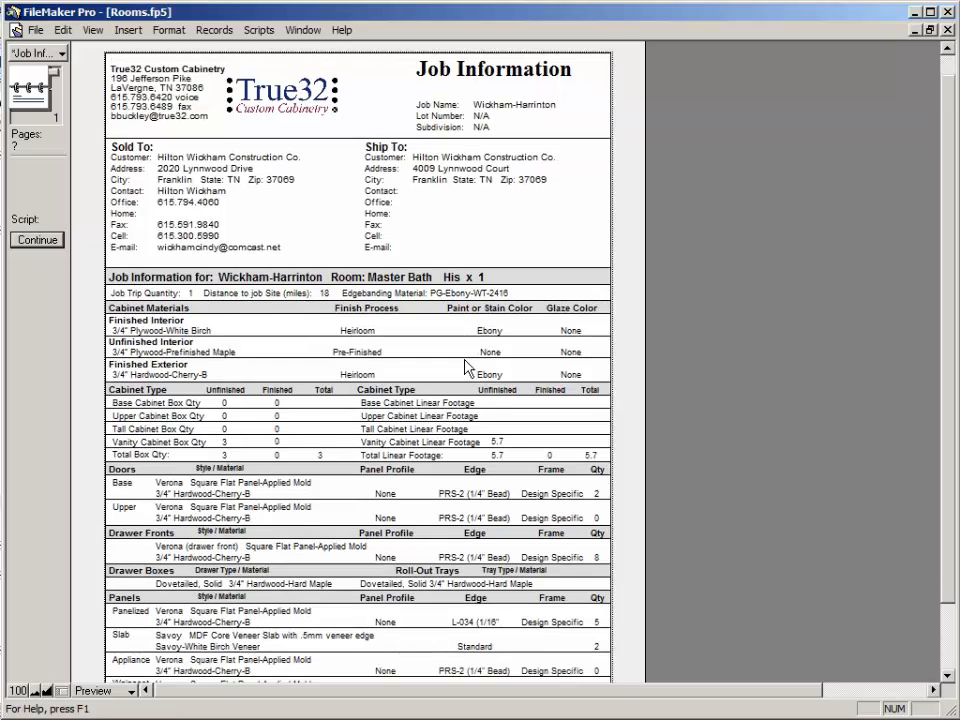
pyautogui.scroll(3, 465, 368)
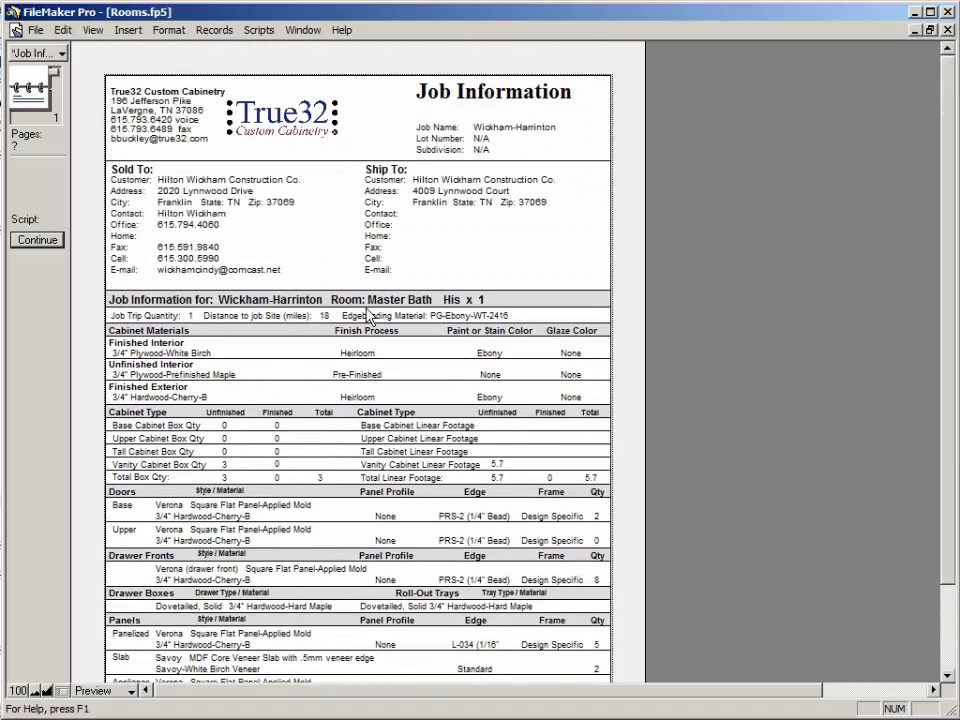
pyautogui.click(36, 102)
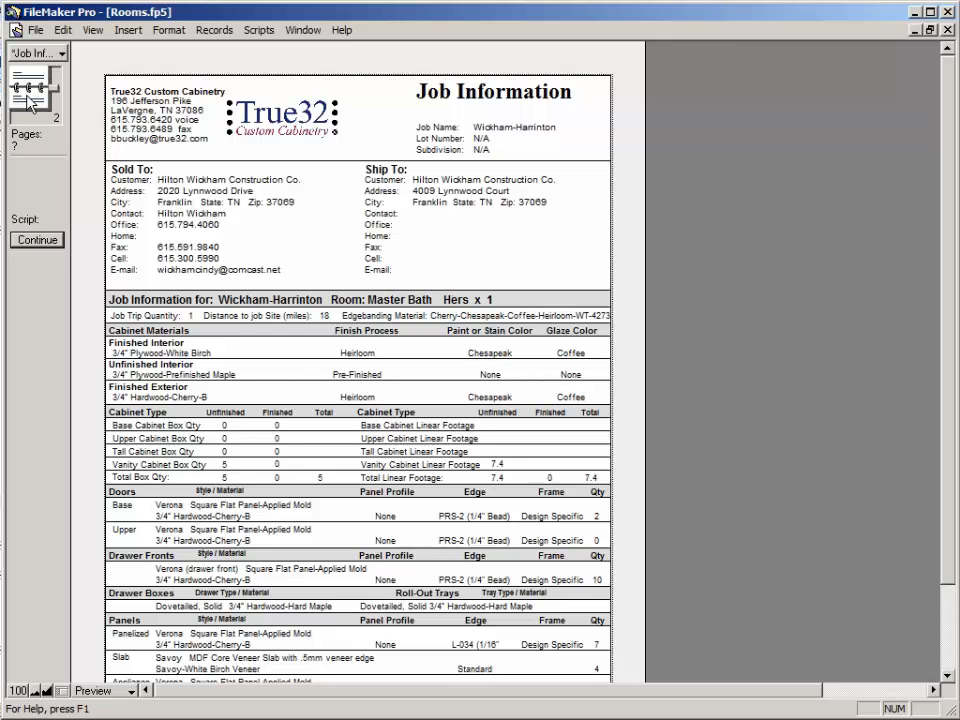
pyautogui.click(31, 101)
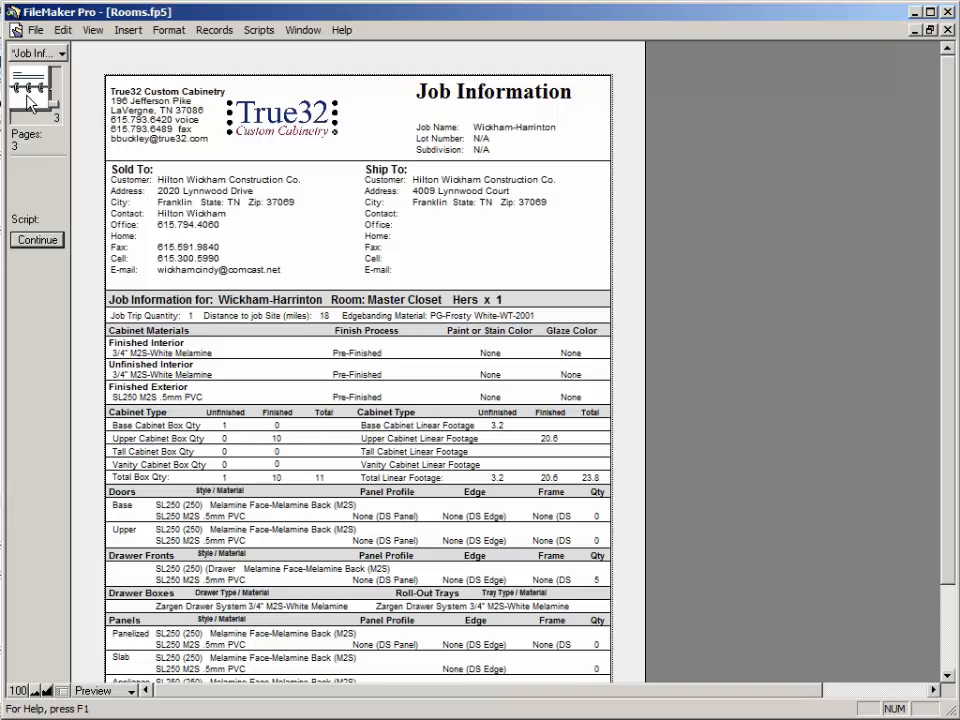
pyautogui.click(37, 240)
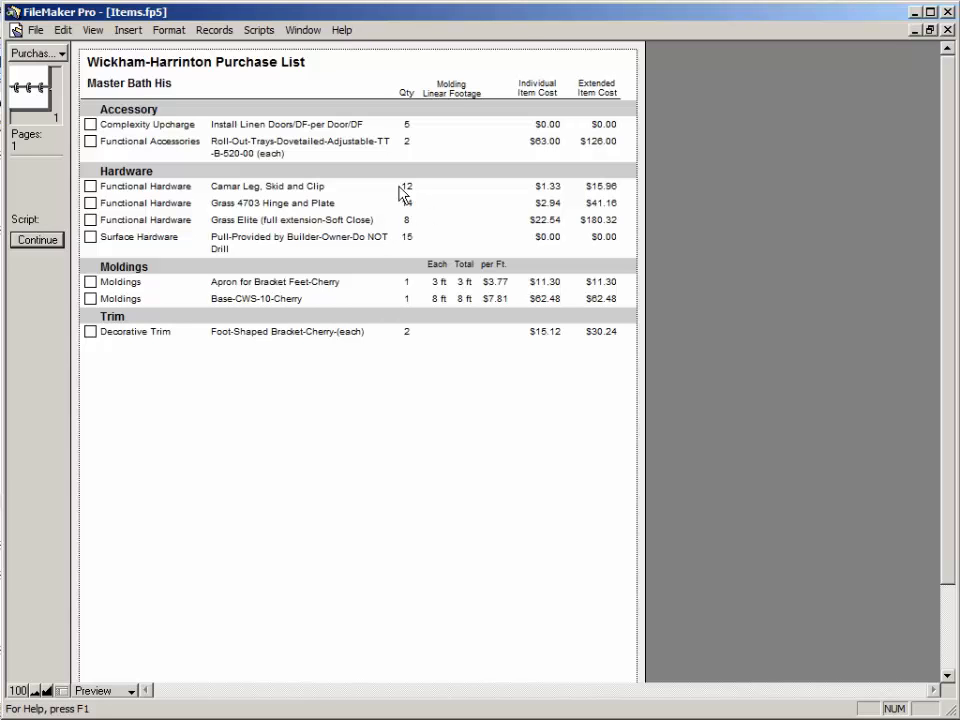
# Step: Review the job information and purchase lists for Master Bath Hers and Master Closet Hers, finish the report, and open the external reports page
pyautogui.click(37, 240)
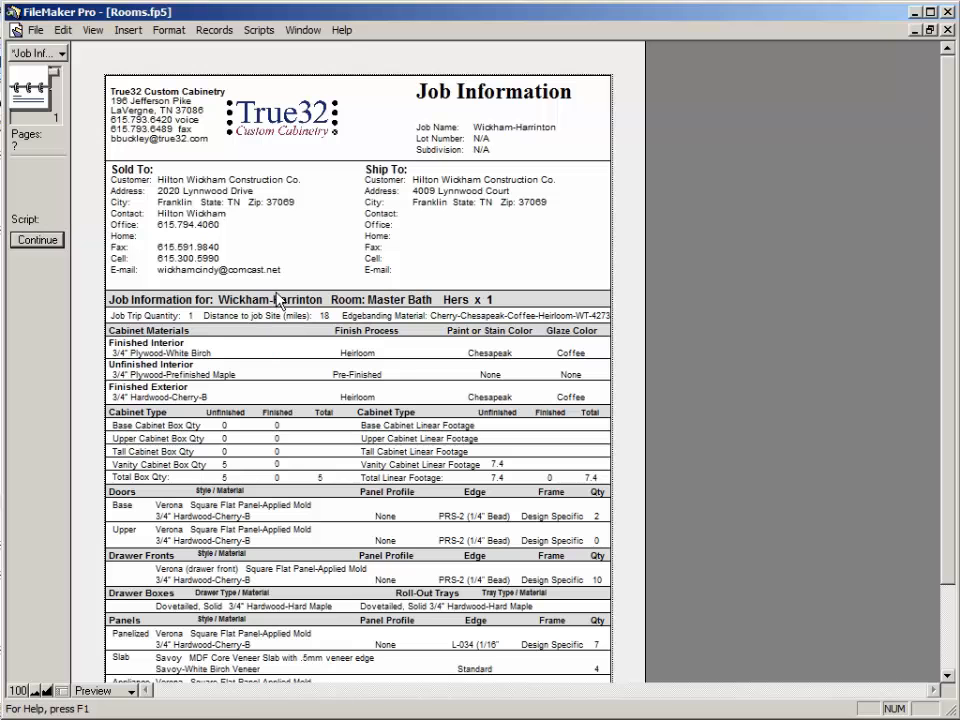
pyautogui.click(29, 97)
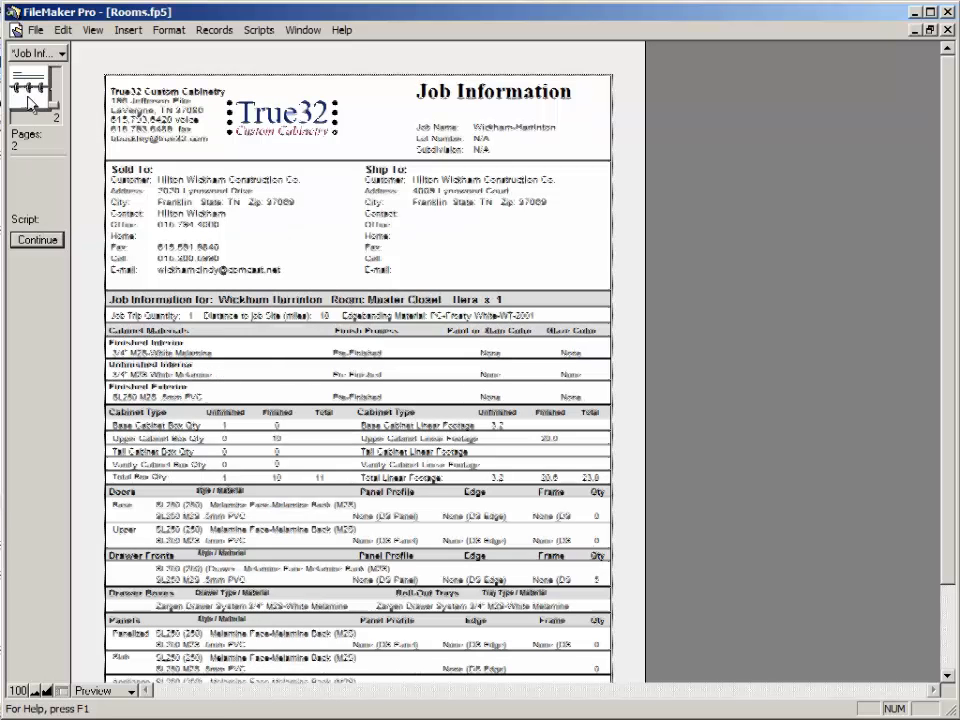
pyautogui.click(37, 240)
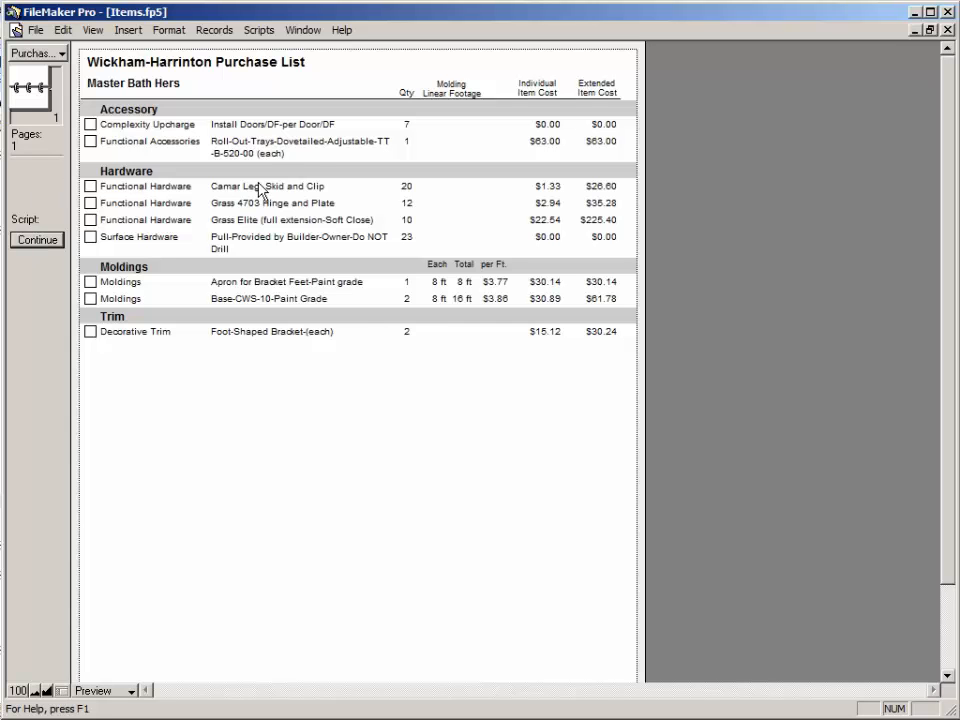
pyautogui.click(40, 242)
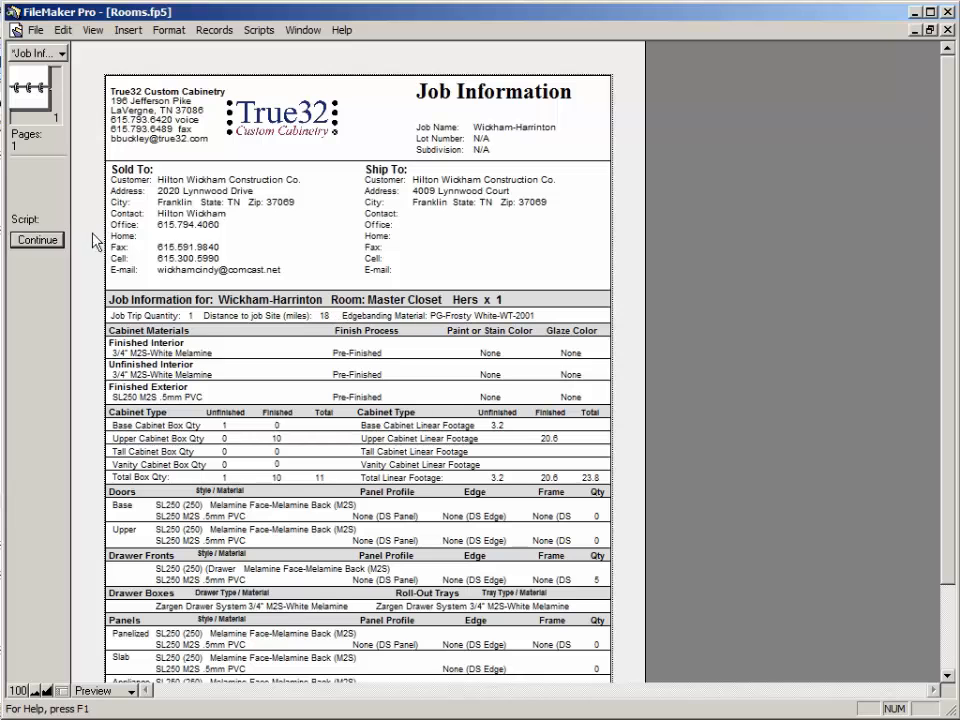
pyautogui.click(38, 242)
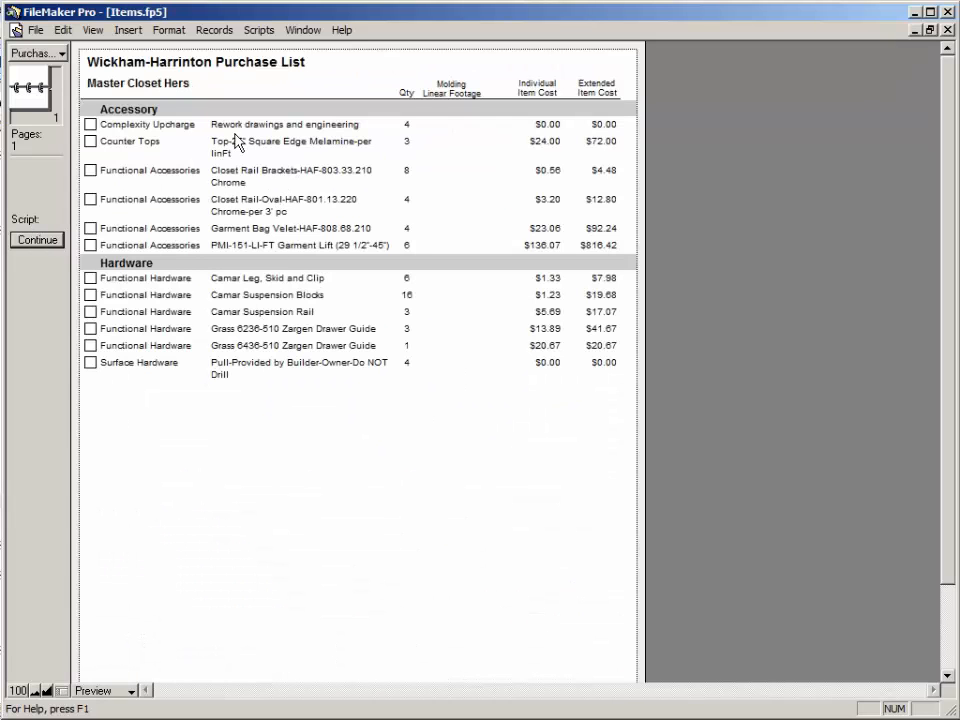
pyautogui.click(40, 241)
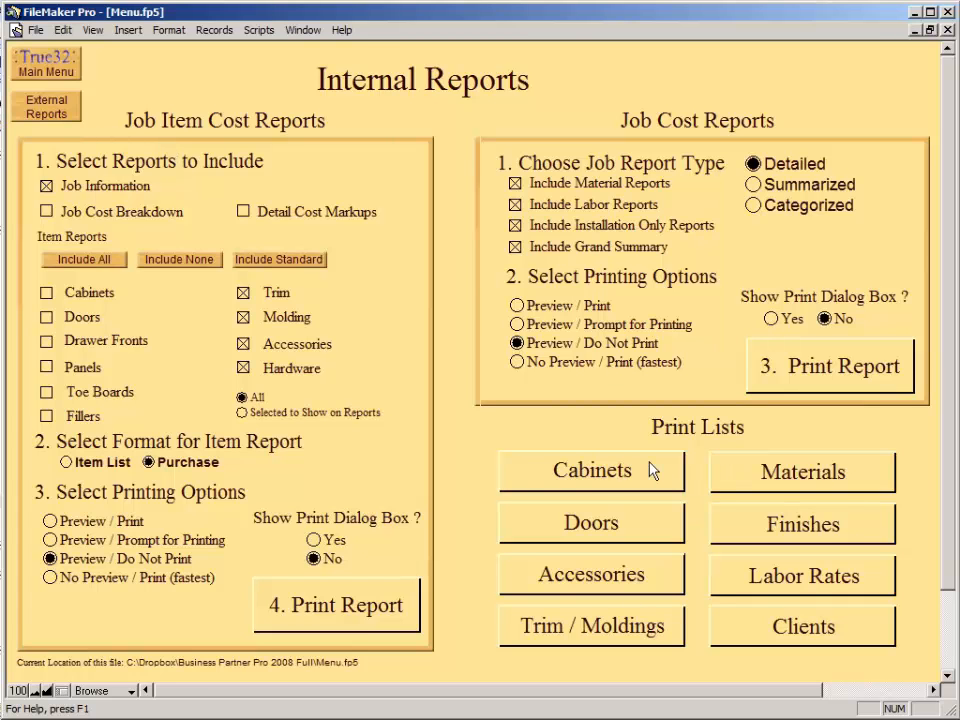
pyautogui.click(71, 111)
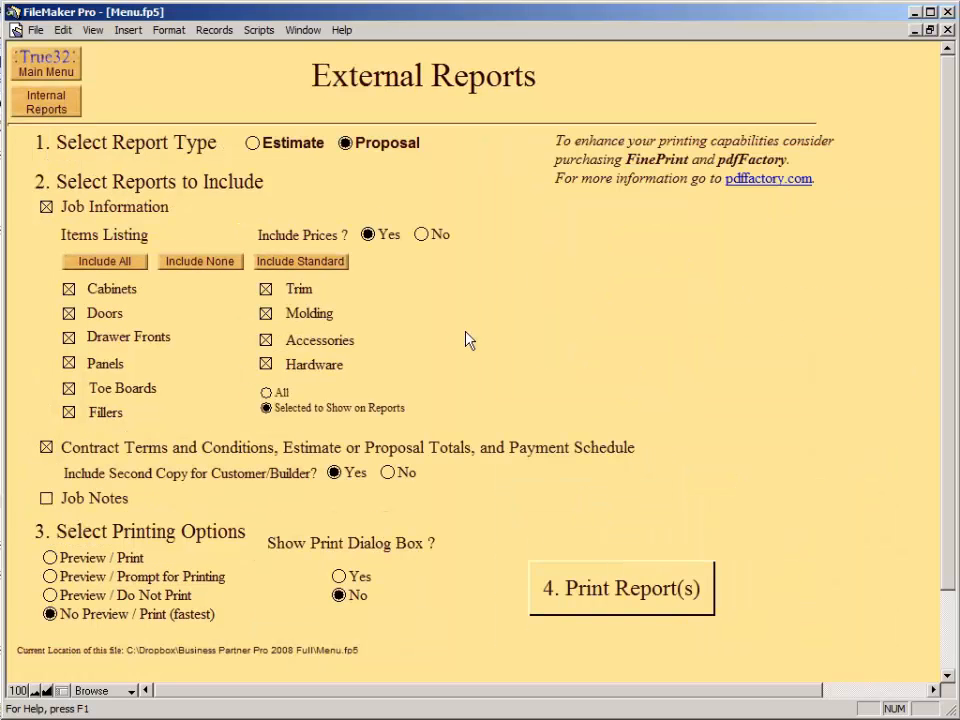